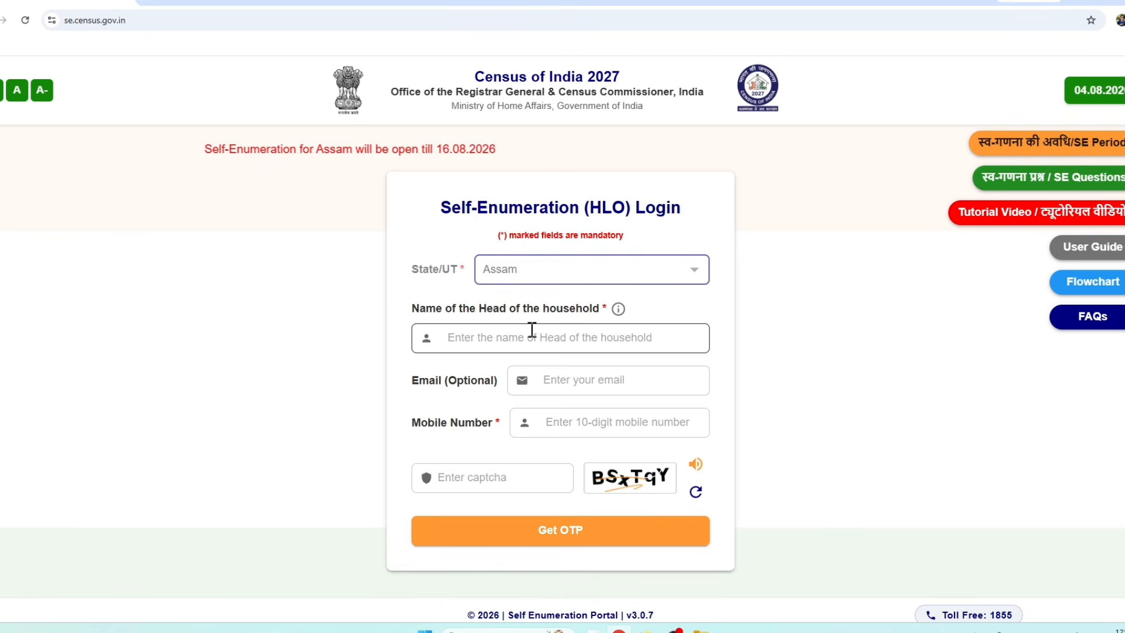
# - Complete the captcha and verify the OTP to log in with Assamese as the language
pyautogui.write('jSctt')
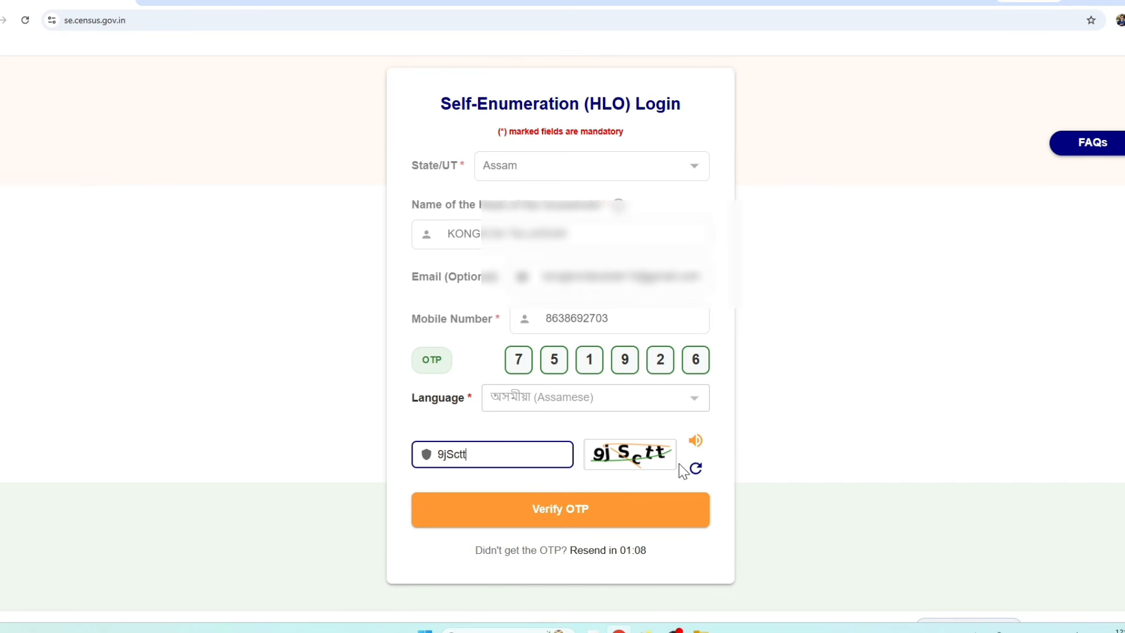
pyautogui.click(517, 523)
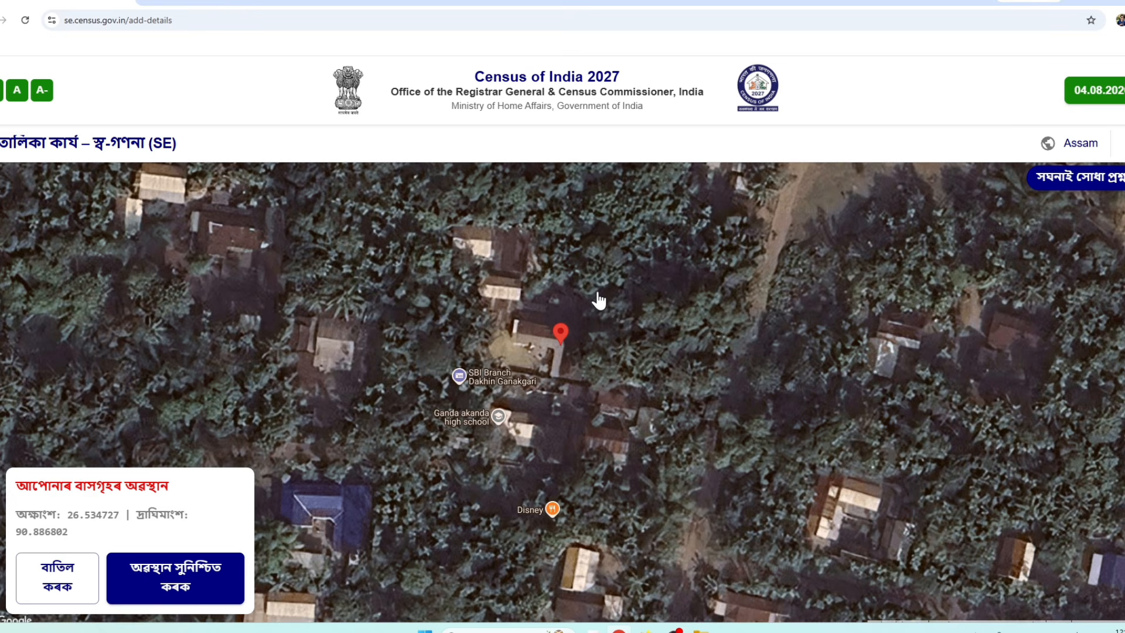
pyautogui.scroll(5, 599, 297)
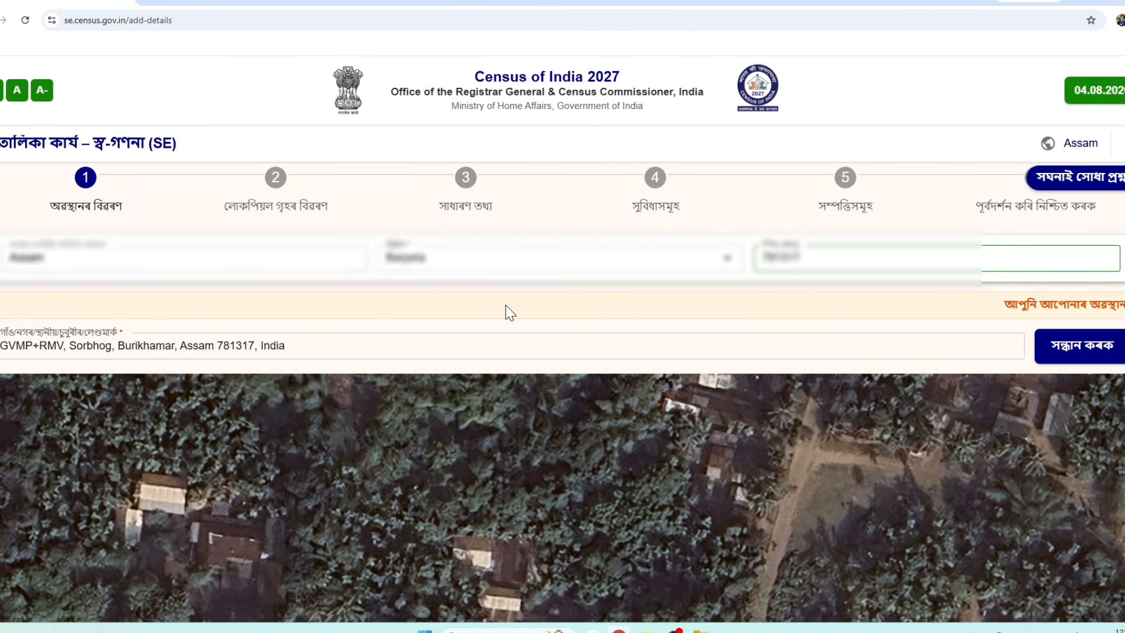
pyautogui.scroll(-2, 510, 311)
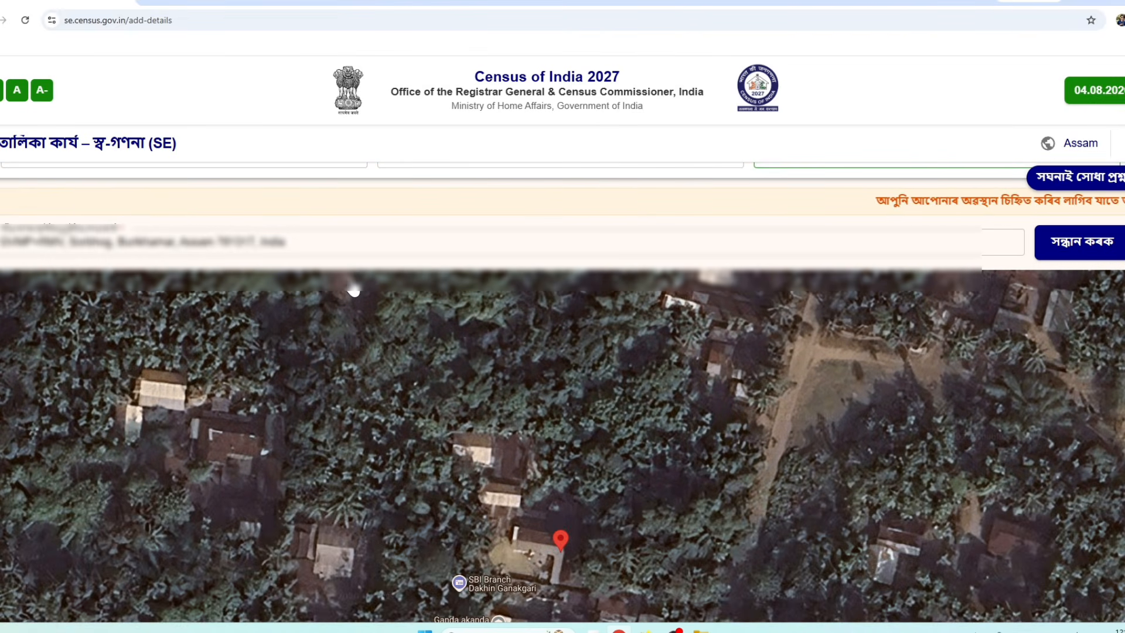
pyautogui.scroll(-2, 340, 328)
pyautogui.scroll(2, 846, 275)
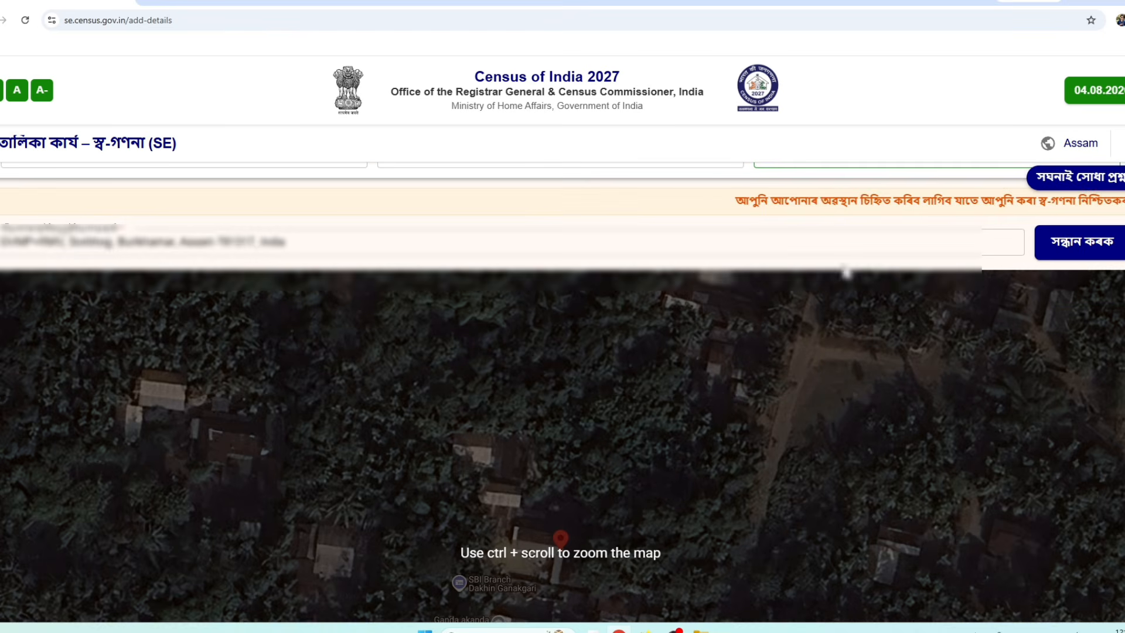
pyautogui.scroll(-4, 878, 294)
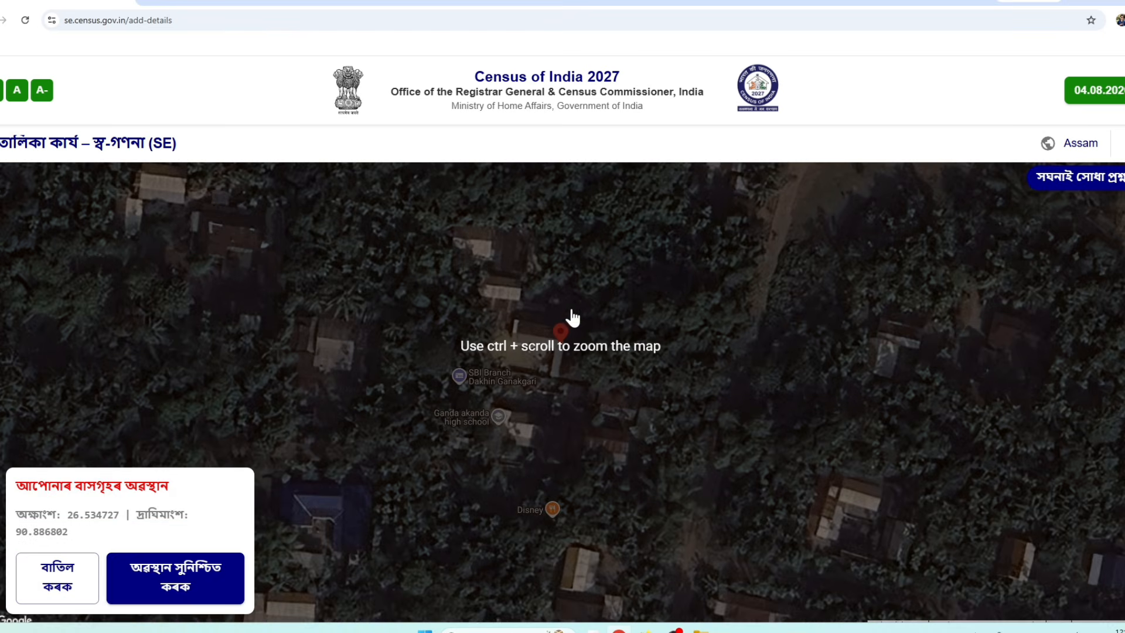
pyautogui.scroll(-2, 640, 339)
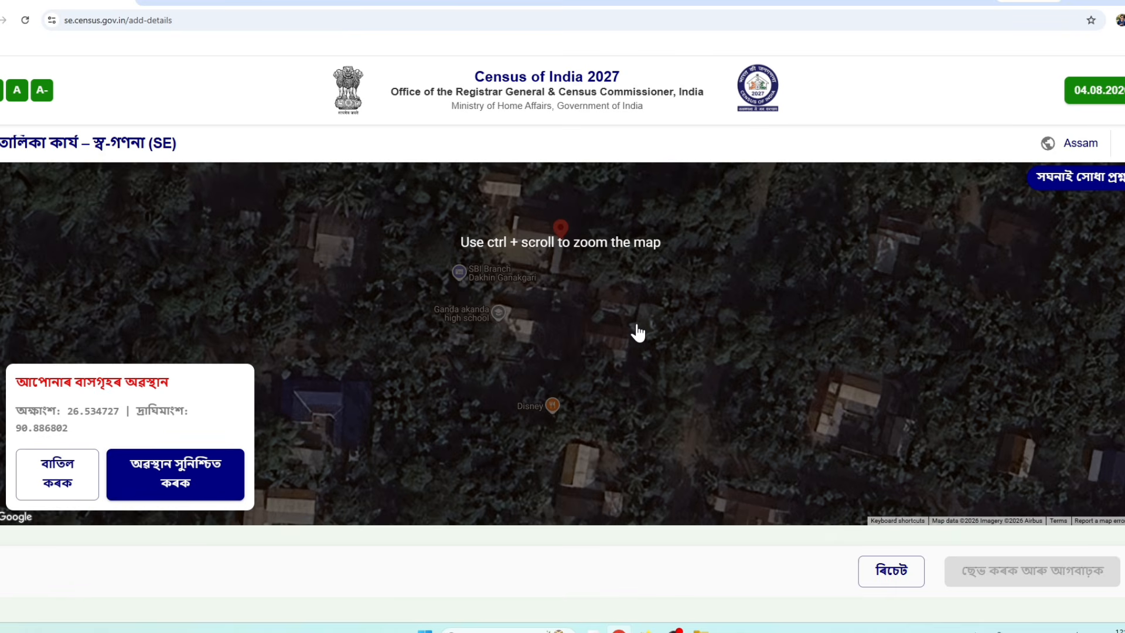
pyautogui.keyDown('ctrl'); pyautogui.scroll(-3, 633, 323); pyautogui.keyUp('ctrl')
pyautogui.keyDown('ctrl'); pyautogui.scroll(3, 632, 321); pyautogui.keyUp('ctrl')
pyautogui.moveTo(626, 257)
pyautogui.mouseDown()
pyautogui.moveTo(648, 301)
pyautogui.moveTo(627, 252)
pyautogui.mouseUp()
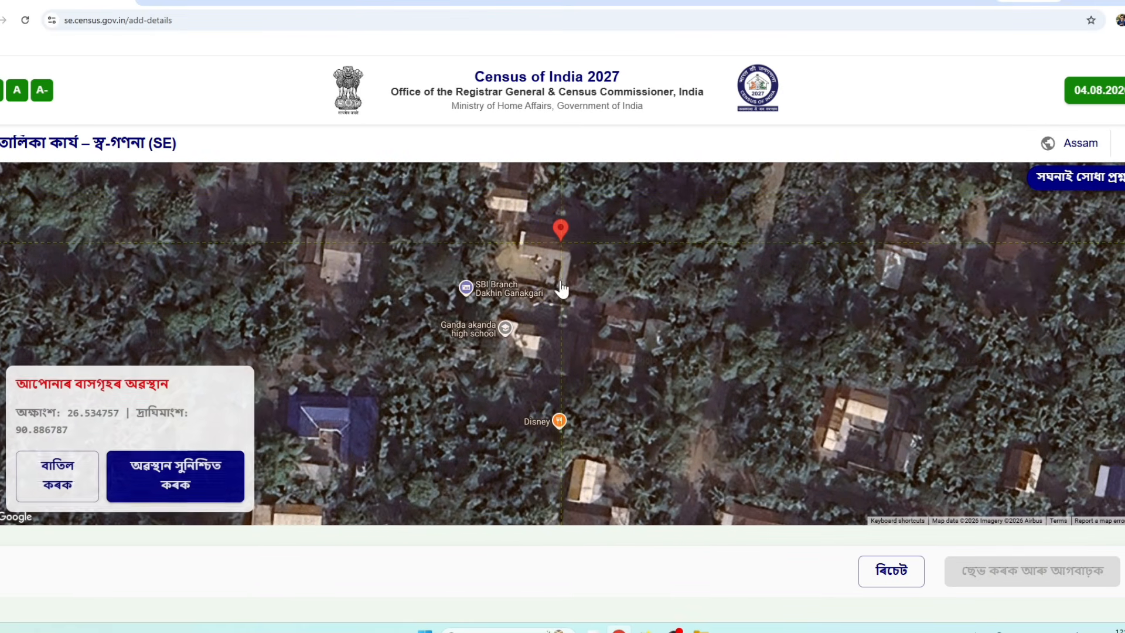
pyautogui.click(194, 477)
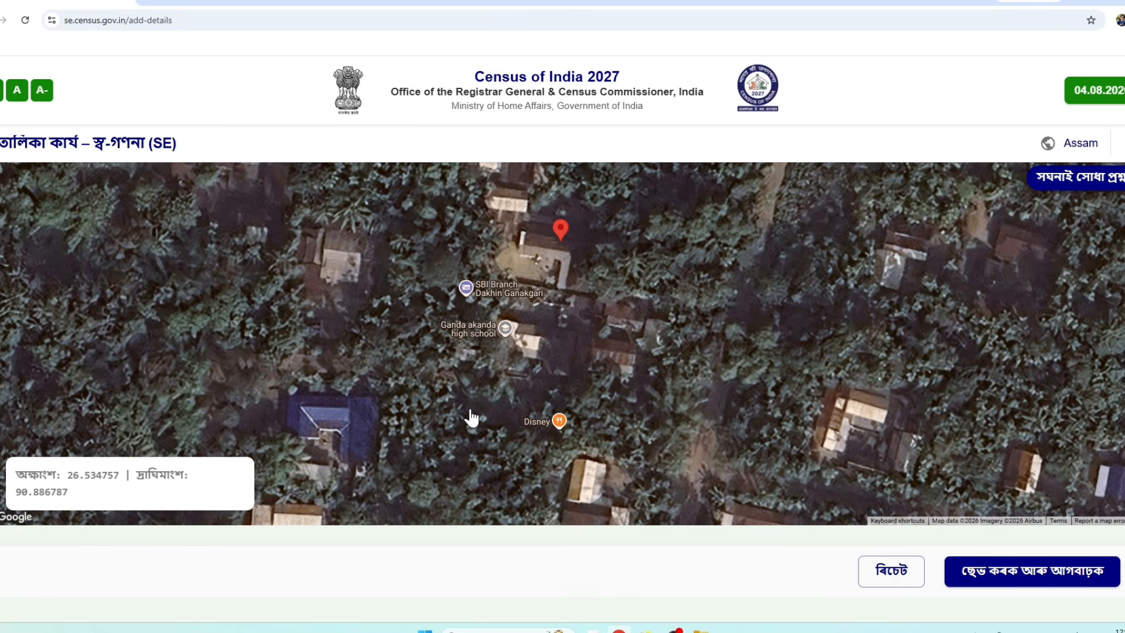
pyautogui.click(1003, 579)
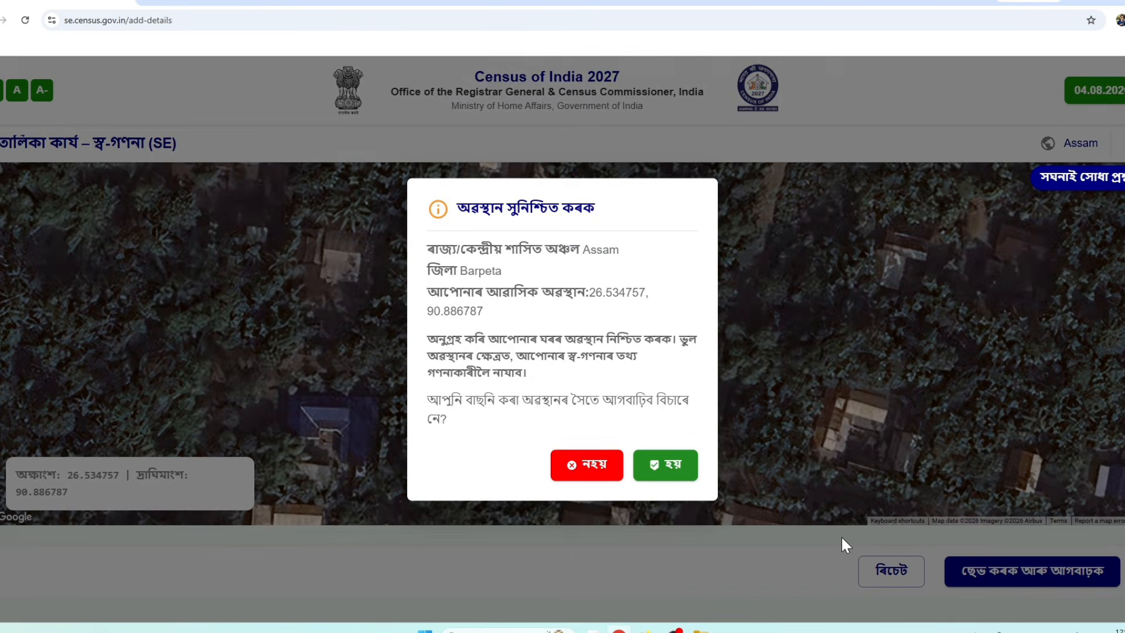
# - Accept the location, then save house details: cement floor, burnt-brick walls, metal-sheet roof, livable condition
pyautogui.click(676, 475)
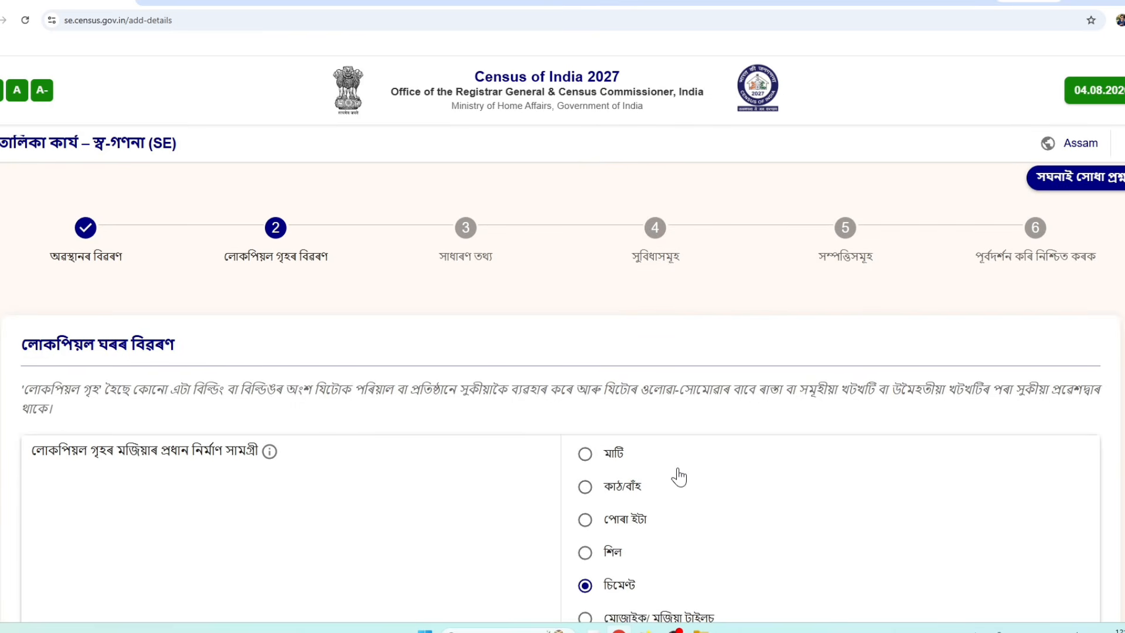
pyautogui.scroll(-2, 874, 492)
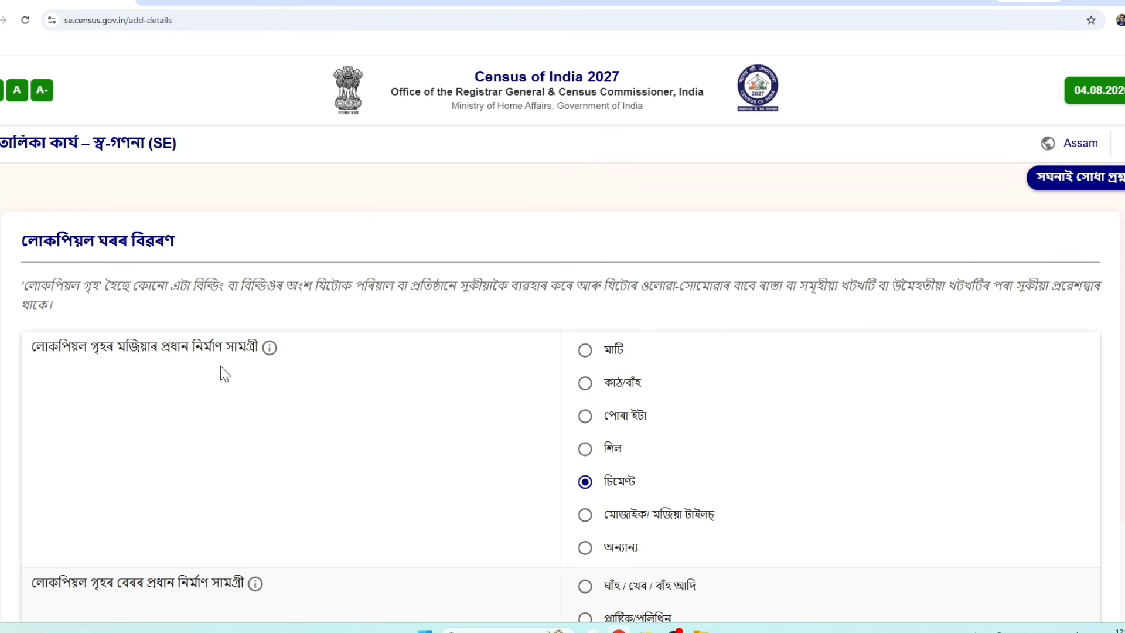
pyautogui.scroll(-2, 221, 367)
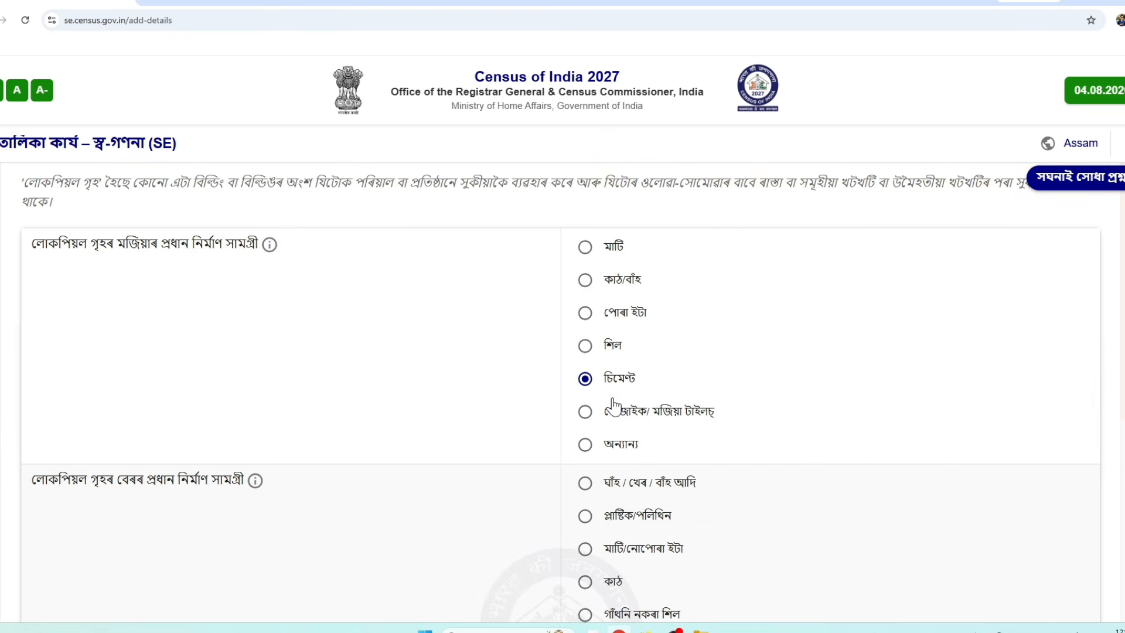
pyautogui.scroll(-2, 507, 395)
pyautogui.scroll(-2, 135, 395)
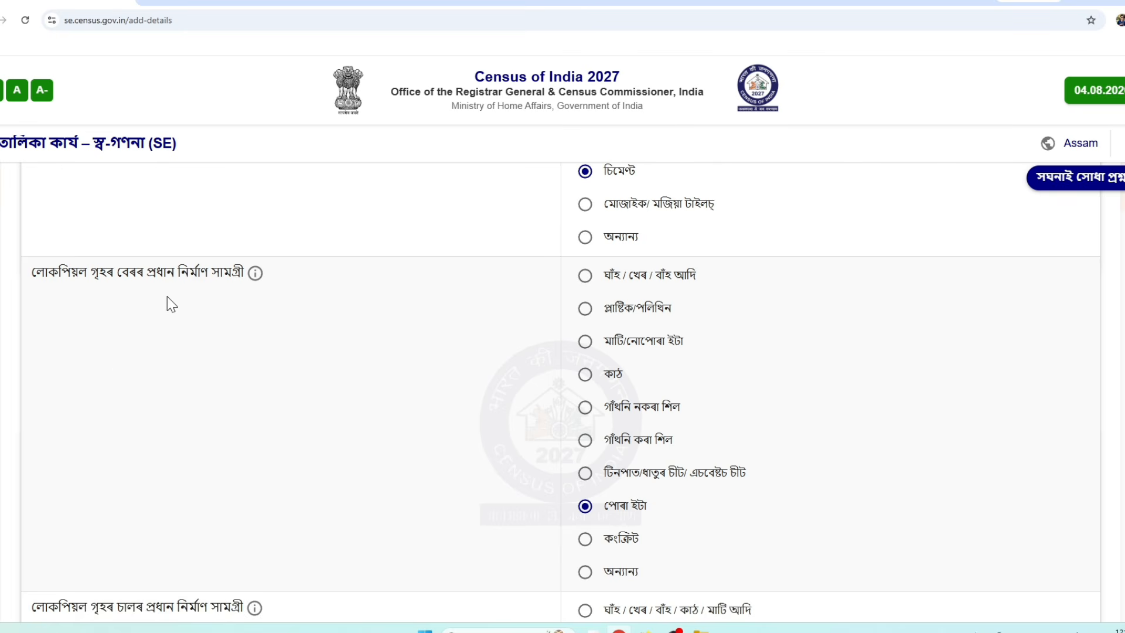
pyautogui.scroll(-2, 169, 304)
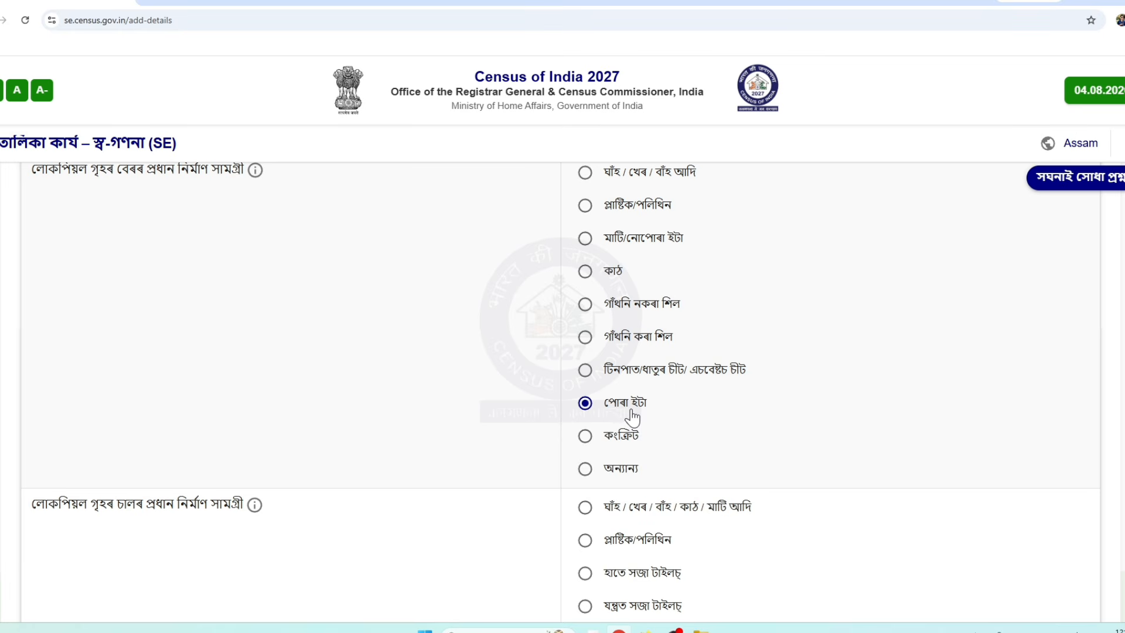
pyautogui.scroll(2, 631, 414)
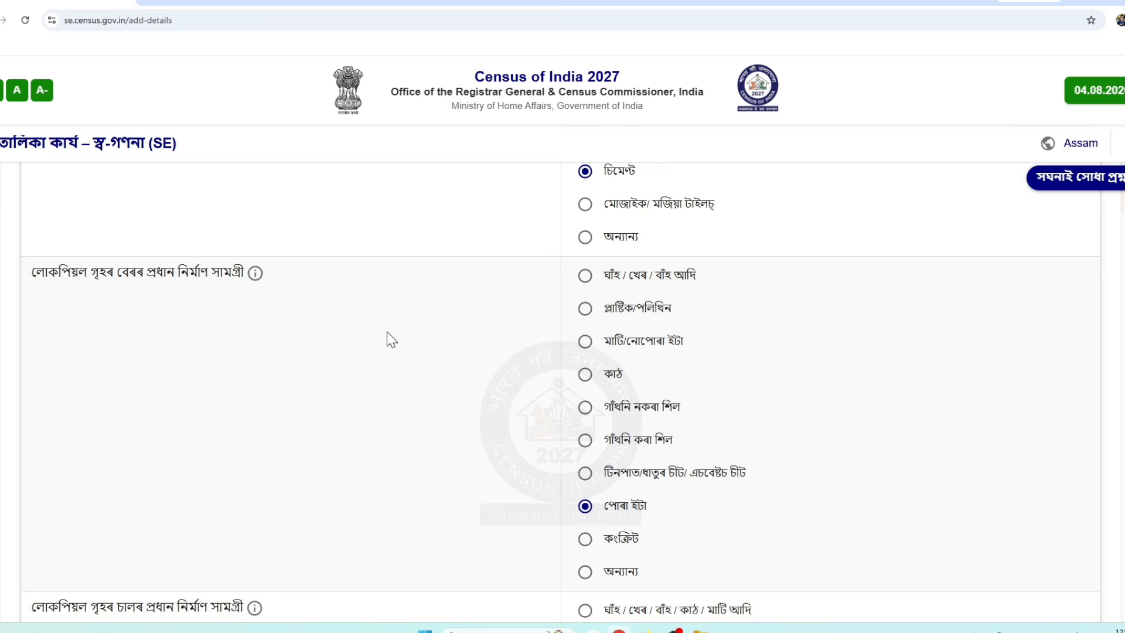
pyautogui.scroll(-2, 628, 508)
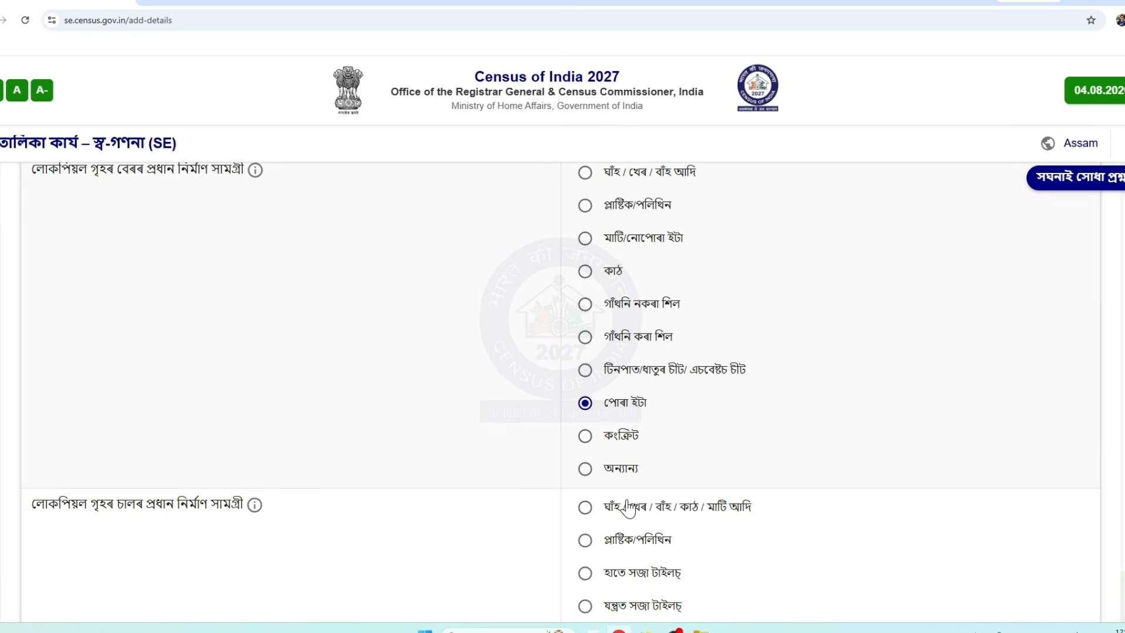
pyautogui.scroll(-6, 628, 508)
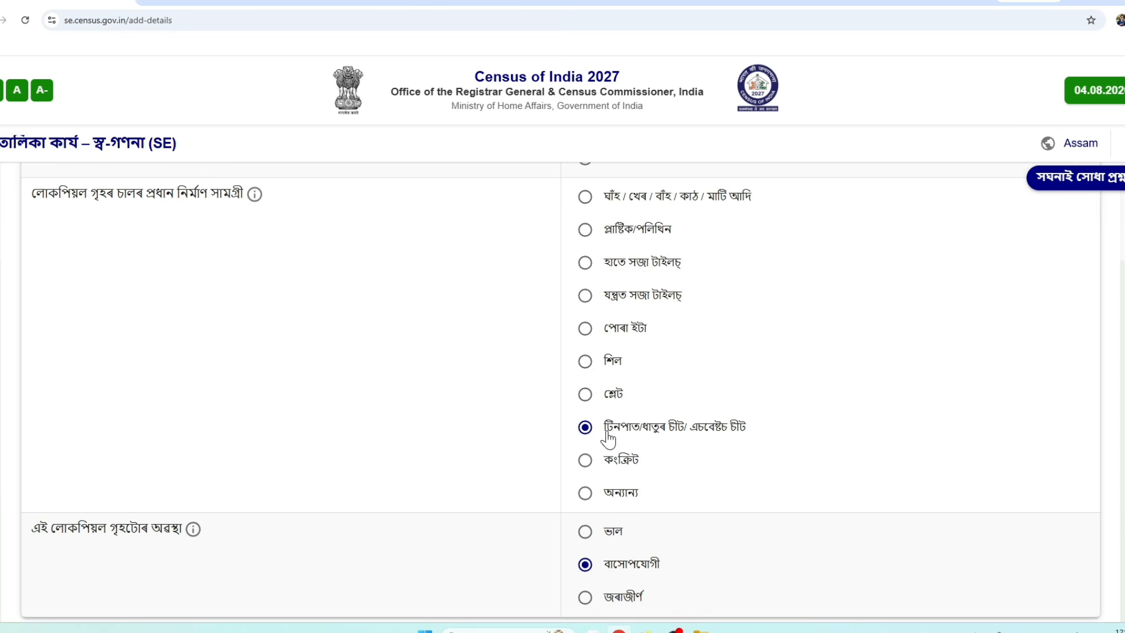
pyautogui.scroll(-2, 607, 437)
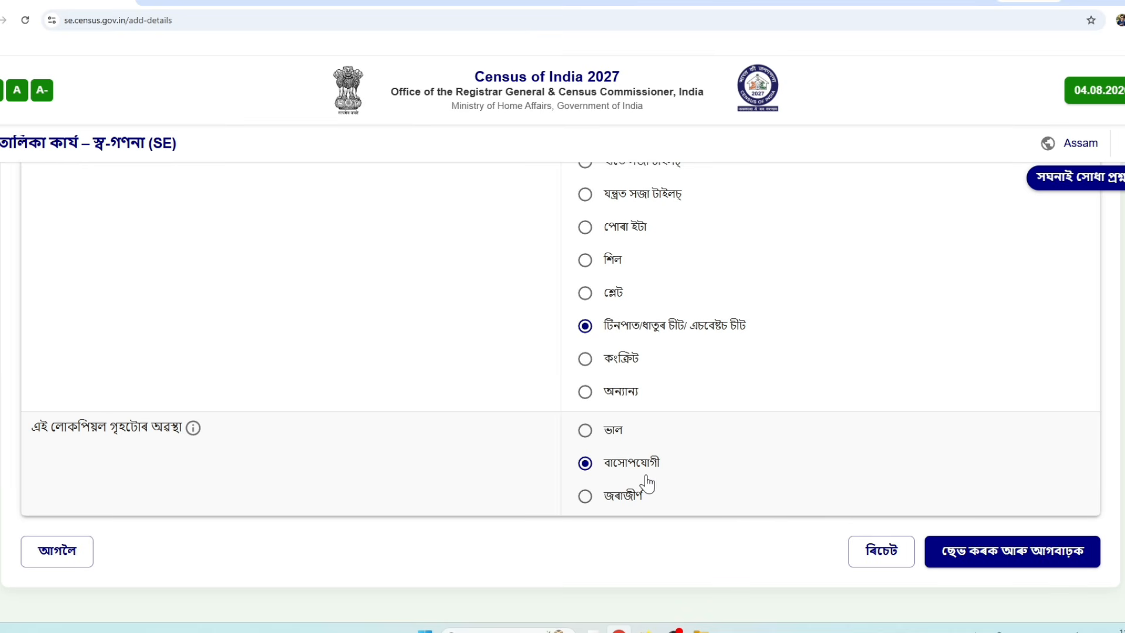
pyautogui.click(999, 559)
# - Confirm the house details and save household info: owned house, category Other, 2 rooms, 1 married couple
pyautogui.click(667, 387)
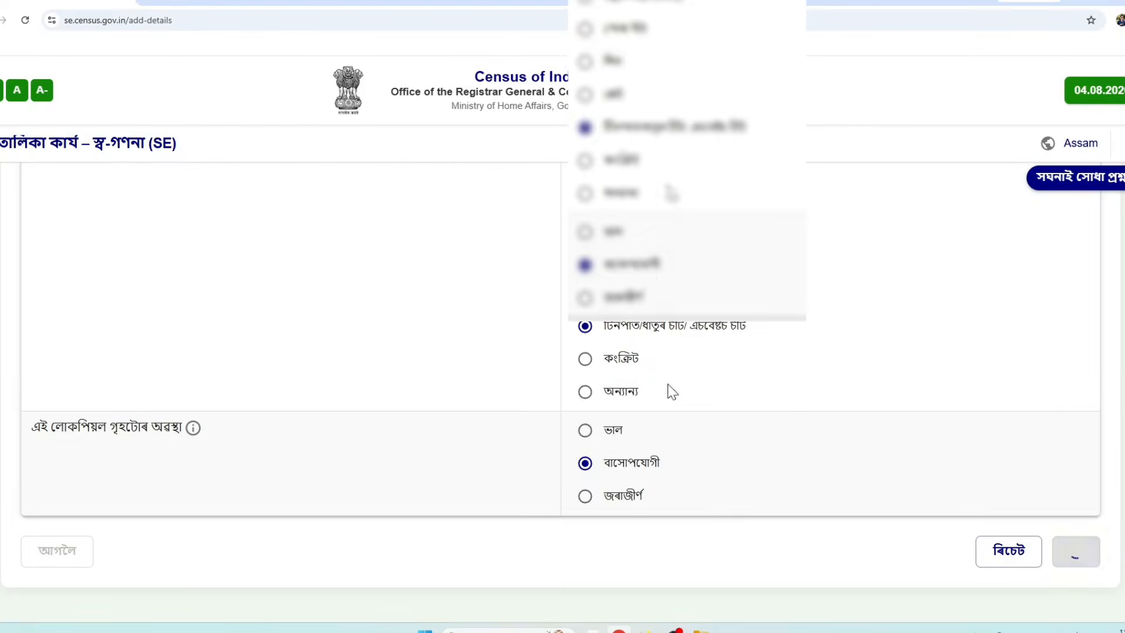
pyautogui.scroll(-2, 695, 398)
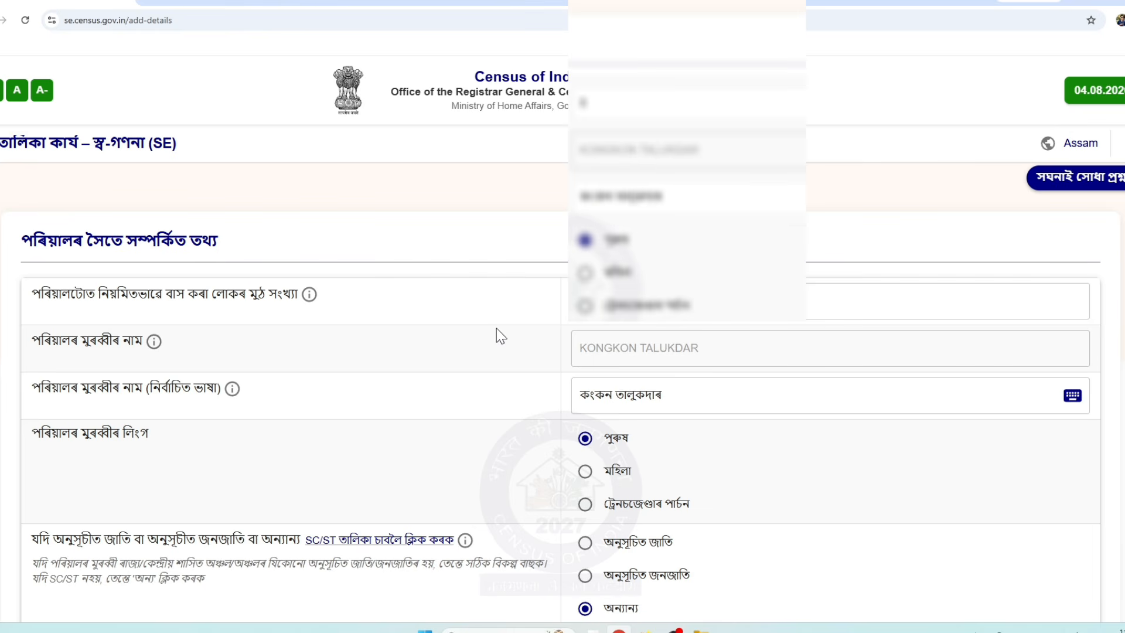
pyautogui.scroll(-2, 497, 329)
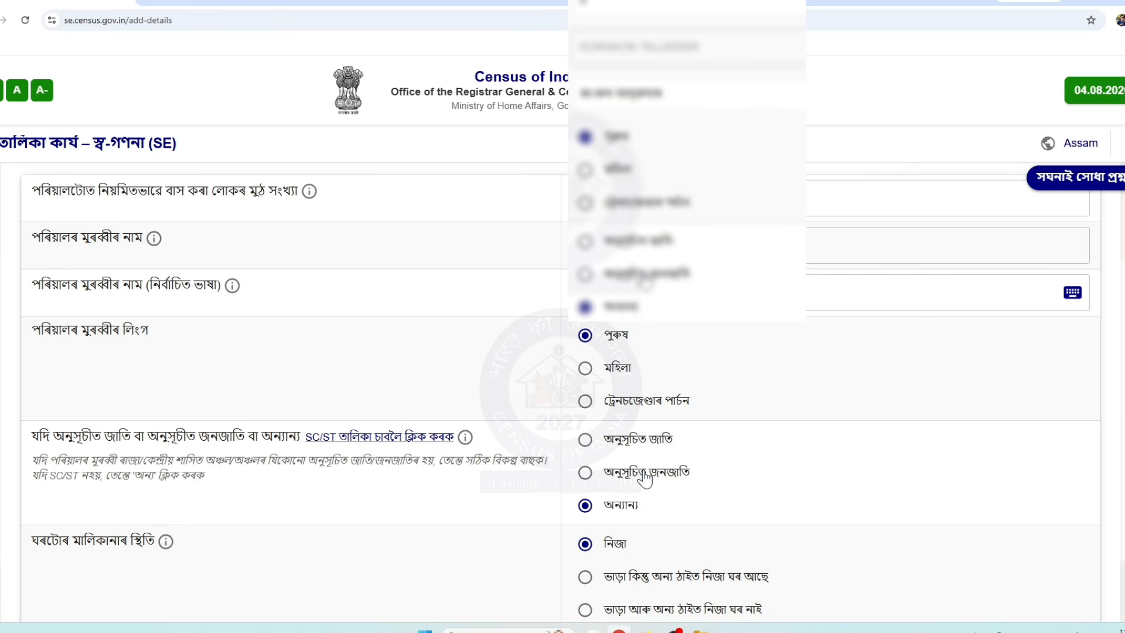
pyautogui.scroll(-3, 149, 589)
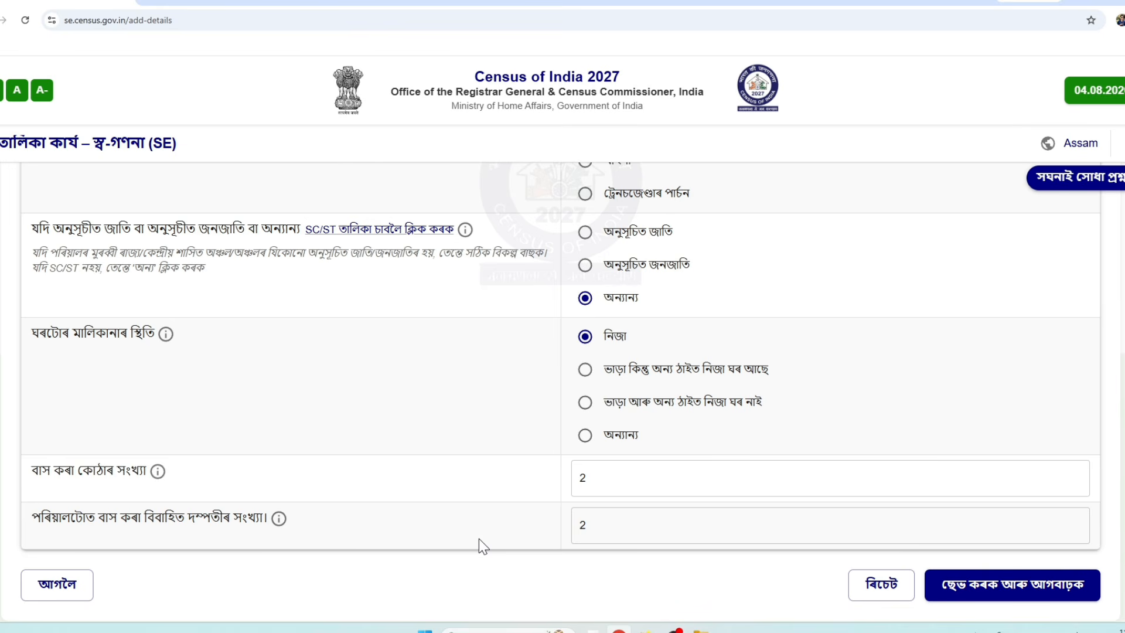
pyautogui.moveTo(157, 472)
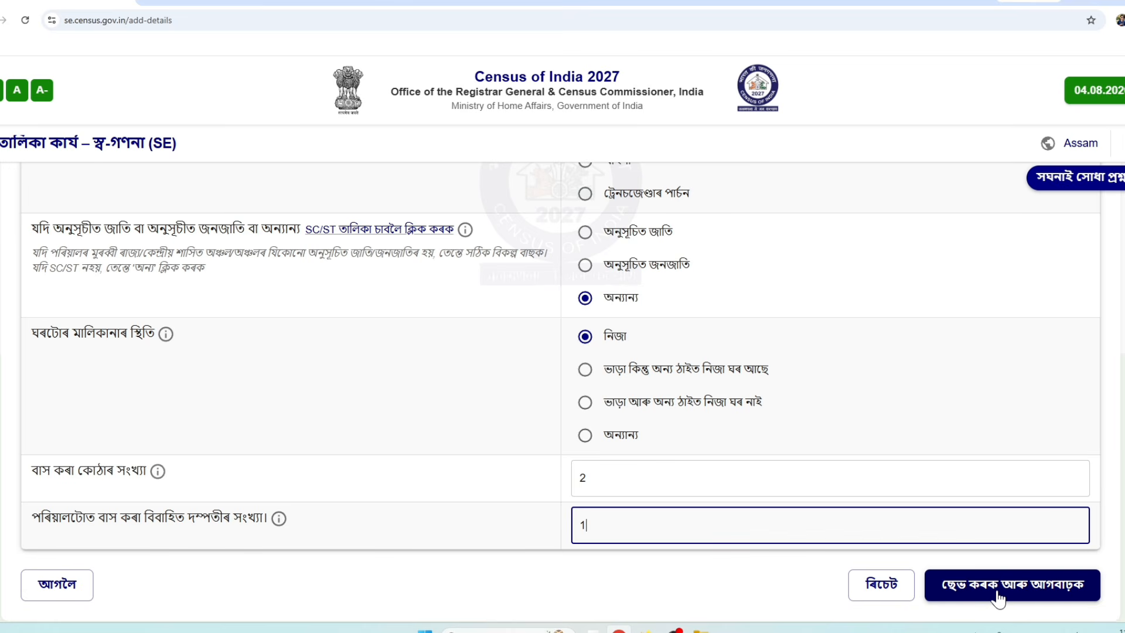
pyautogui.click(990, 592)
# - Confirm the household info and review amenities: hand pump water, electric lighting, exclusive piped-sewer toilet
pyautogui.click(674, 380)
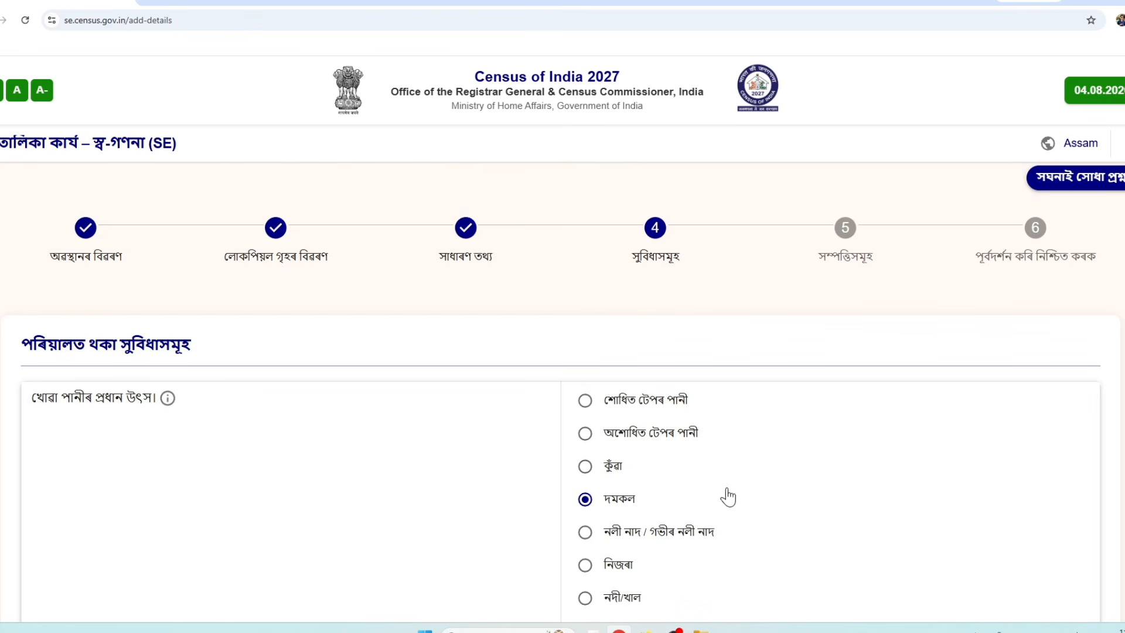
pyautogui.scroll(-2, 653, 417)
pyautogui.scroll(-2, 490, 406)
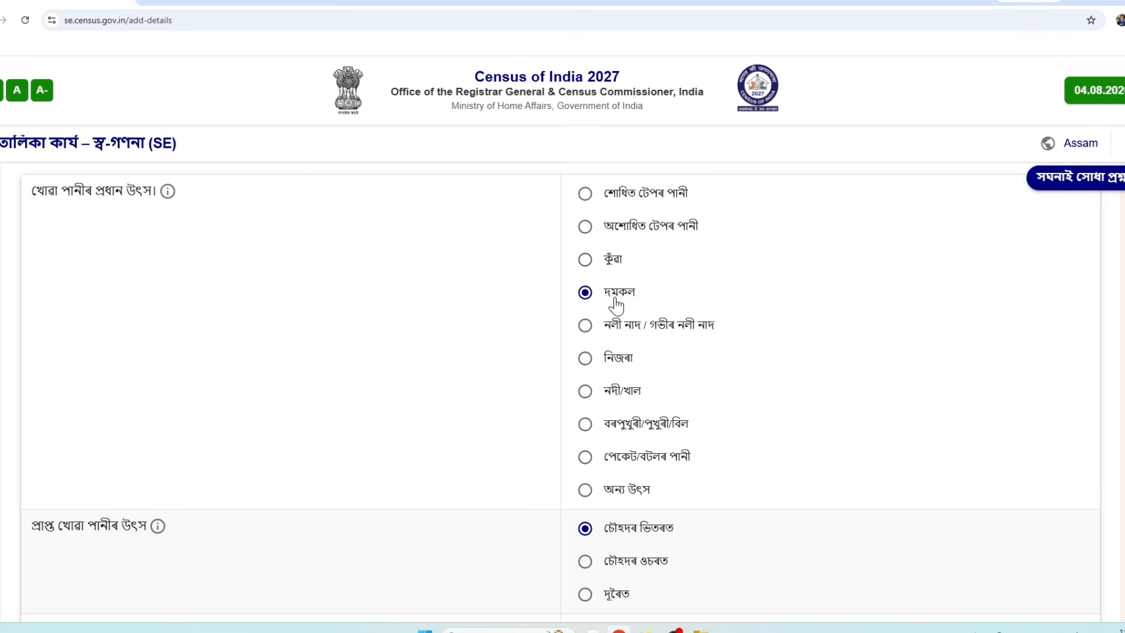
pyautogui.scroll(-5, 455, 334)
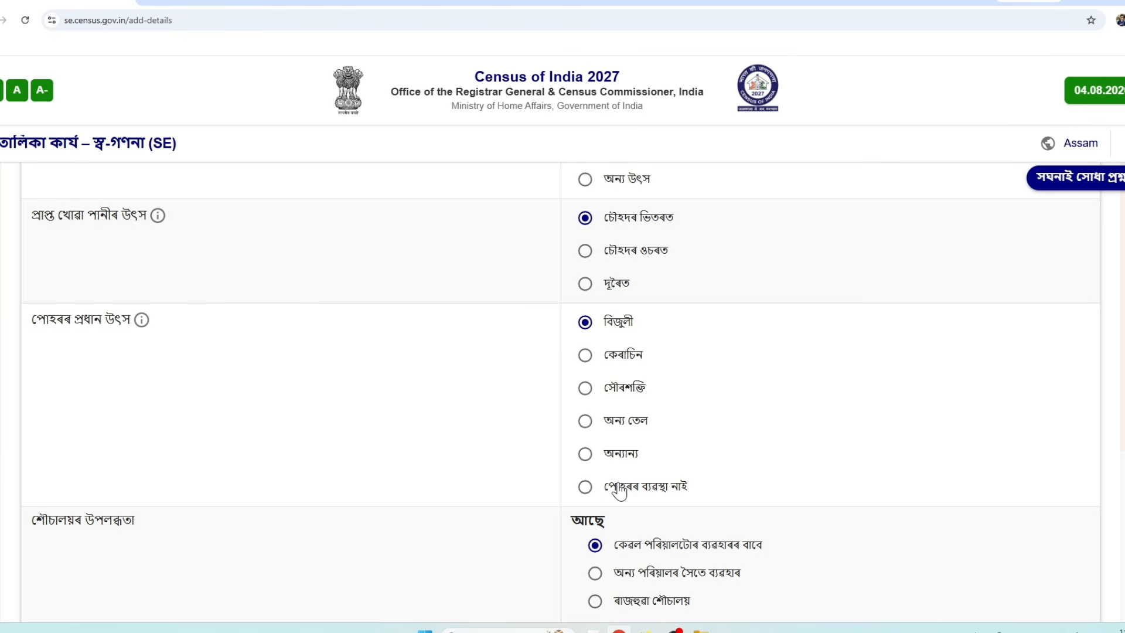
pyautogui.scroll(3, 531, 446)
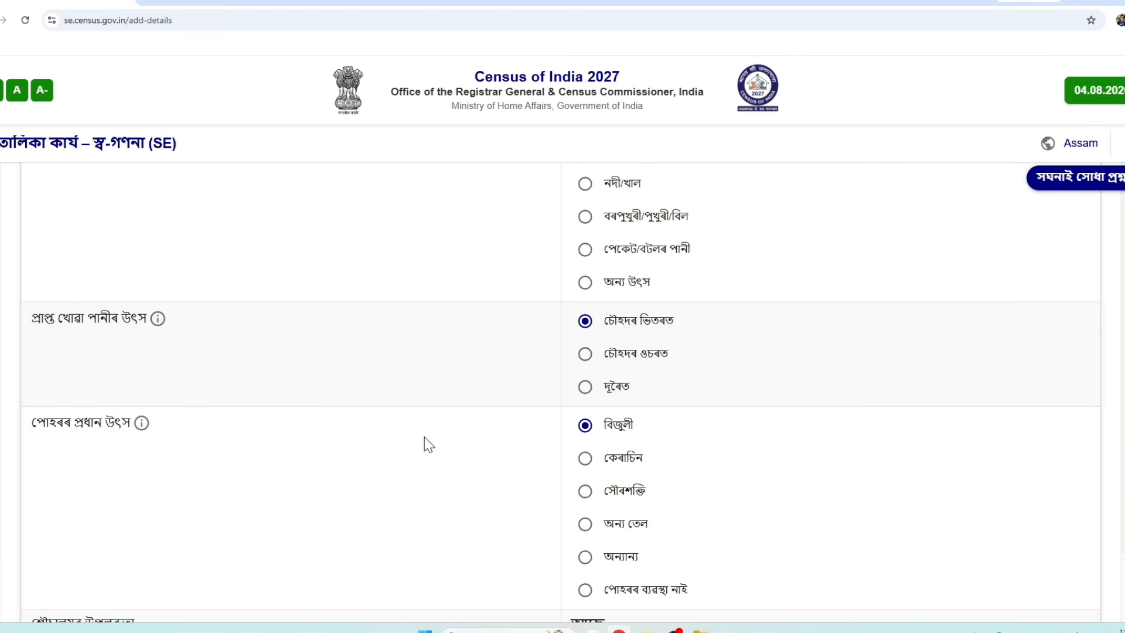
pyautogui.scroll(-7, 435, 448)
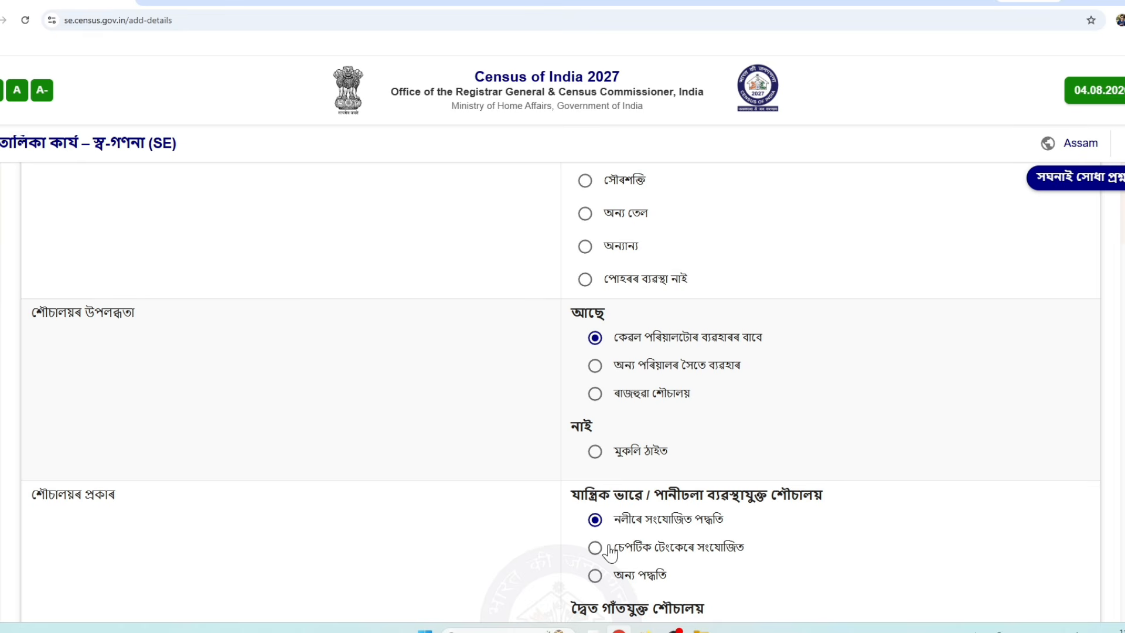
# - Scroll through the toilet, drainage, bathing and cooking questions, ending at LPG/PNG cooking fuel
pyautogui.scroll(-2, 697, 550)
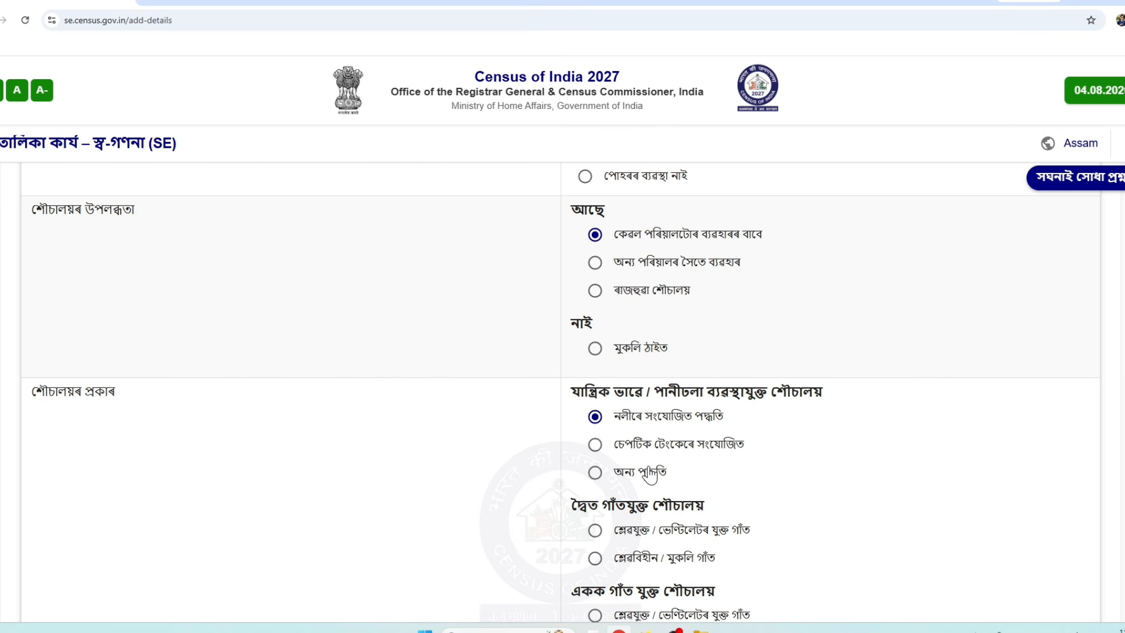
pyautogui.scroll(-8, 644, 471)
pyautogui.scroll(-2, 651, 464)
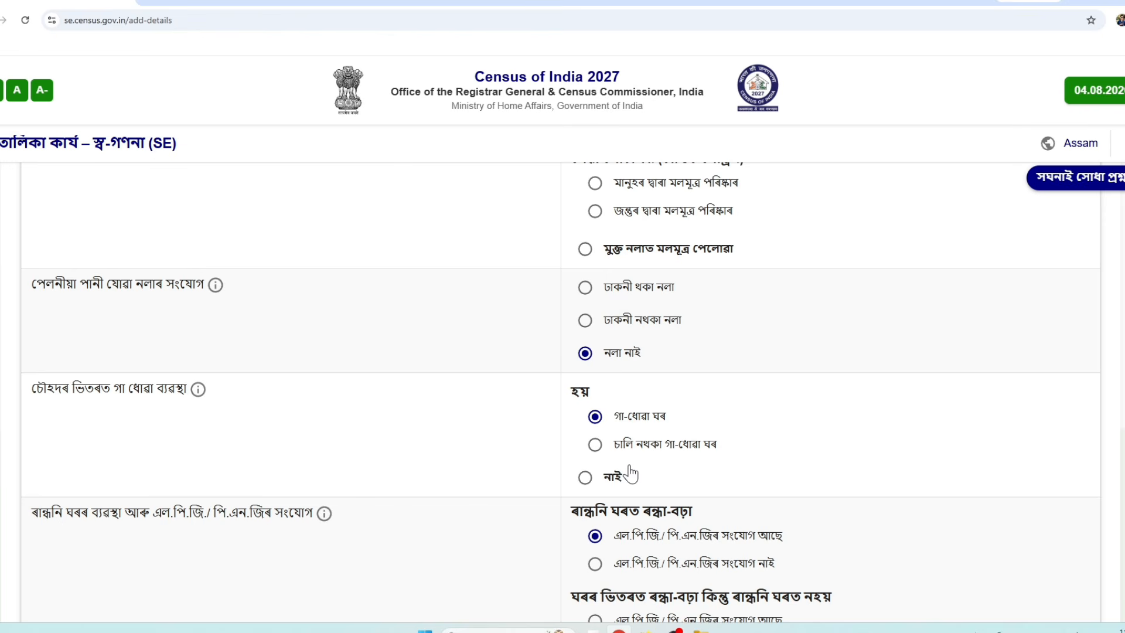
pyautogui.scroll(-2, 415, 502)
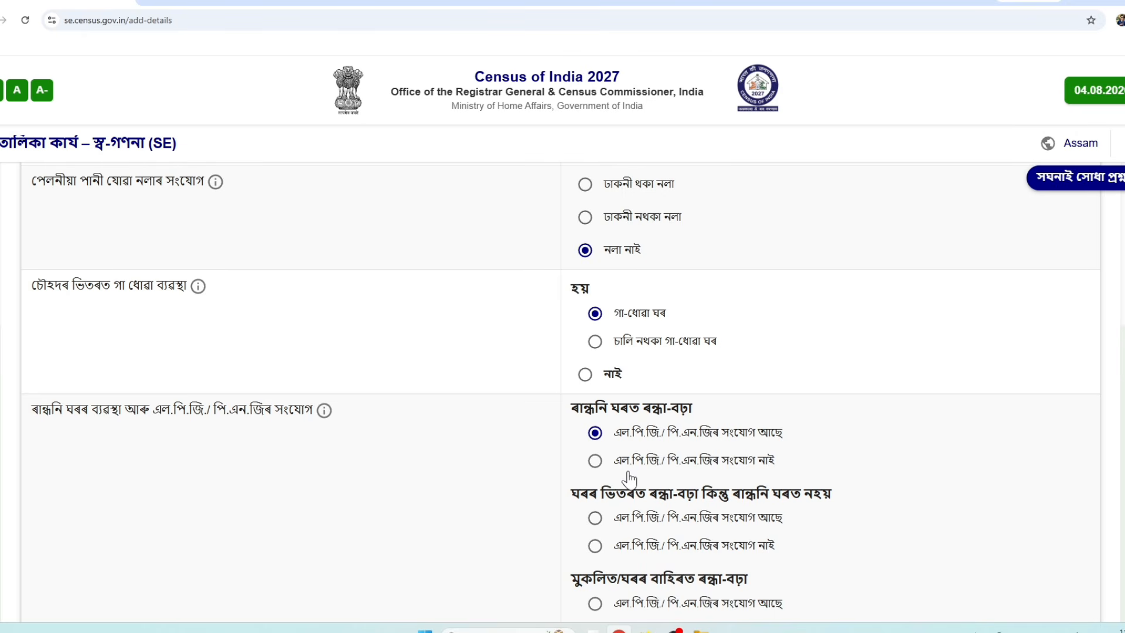
pyautogui.scroll(-2, 628, 468)
pyautogui.scroll(-5, 628, 469)
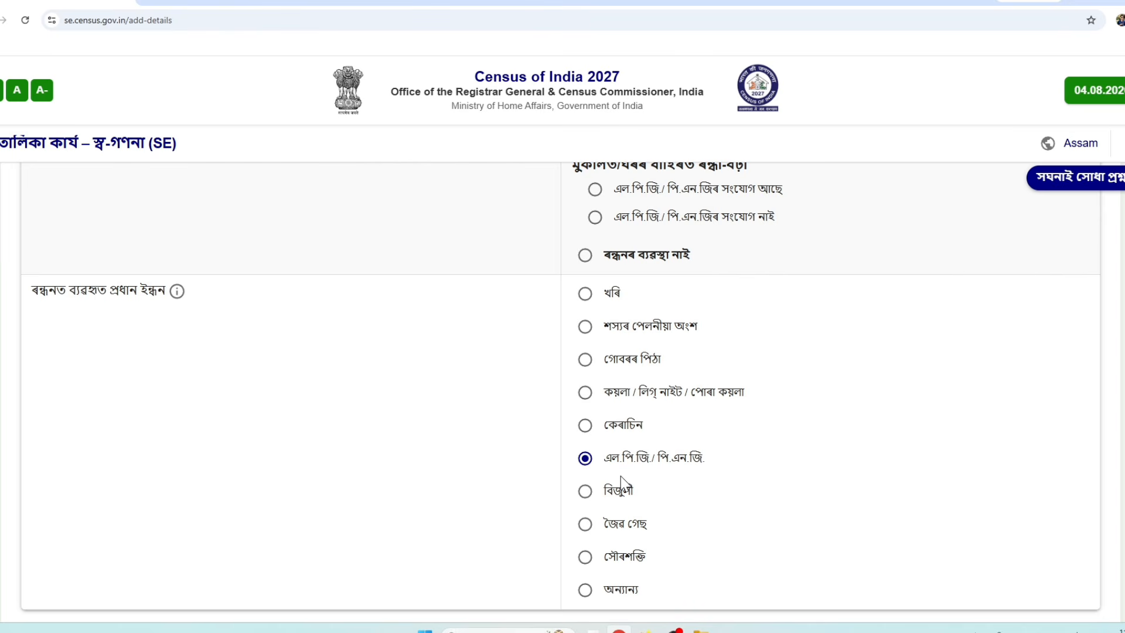
pyautogui.scroll(-2, 619, 473)
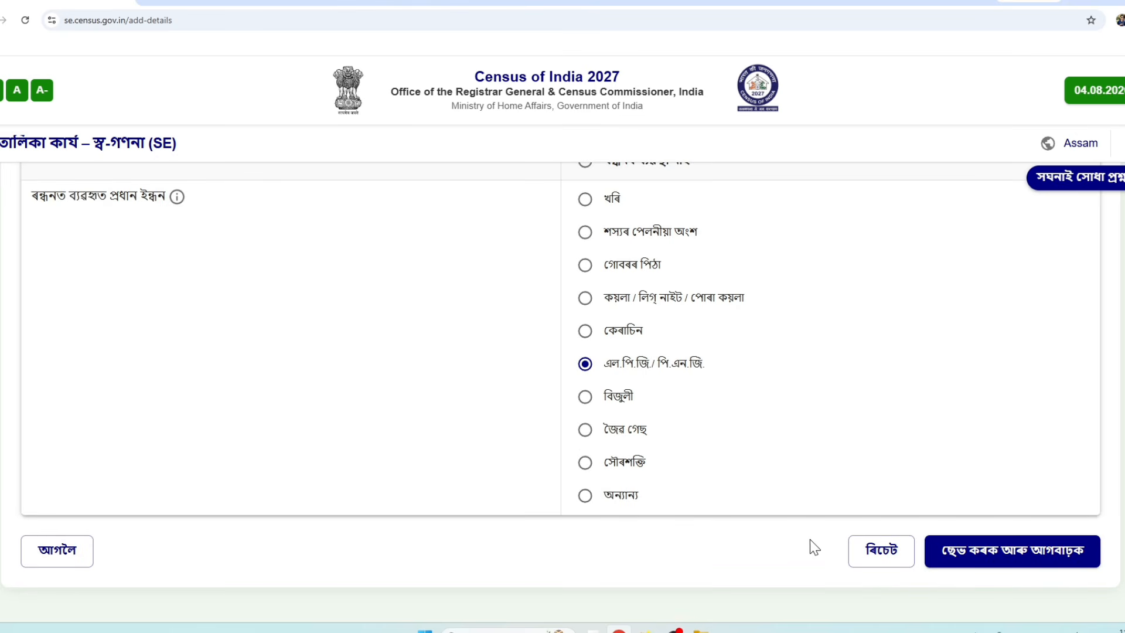
# - Save the amenities and review assets: smartphone radio, no television, mobile internet, and a laptop
pyautogui.click(991, 563)
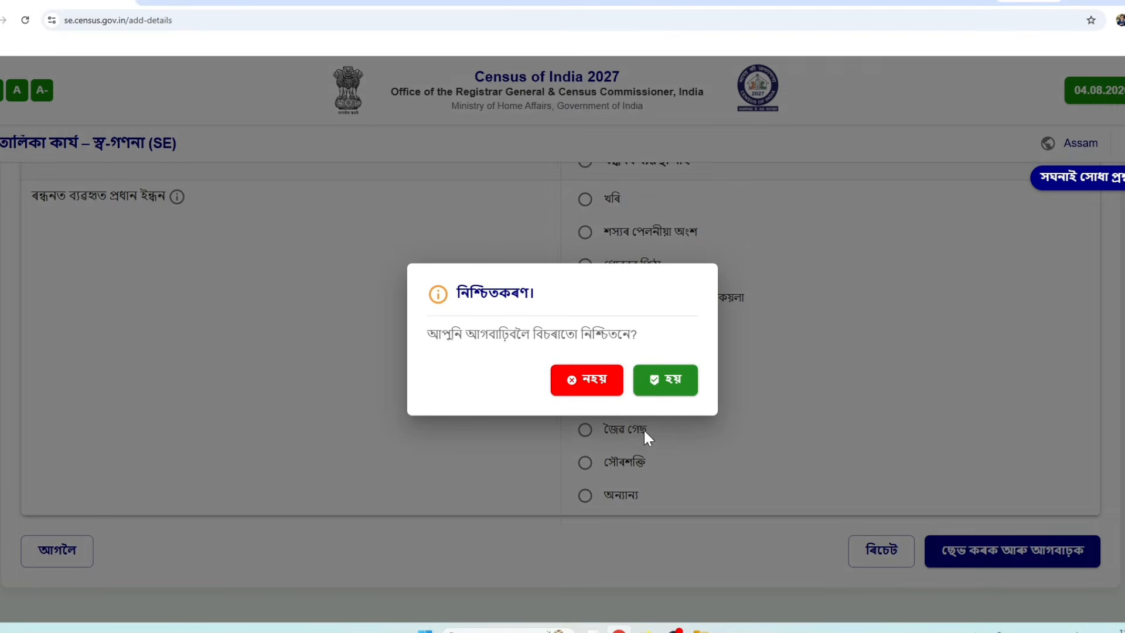
pyautogui.click(664, 388)
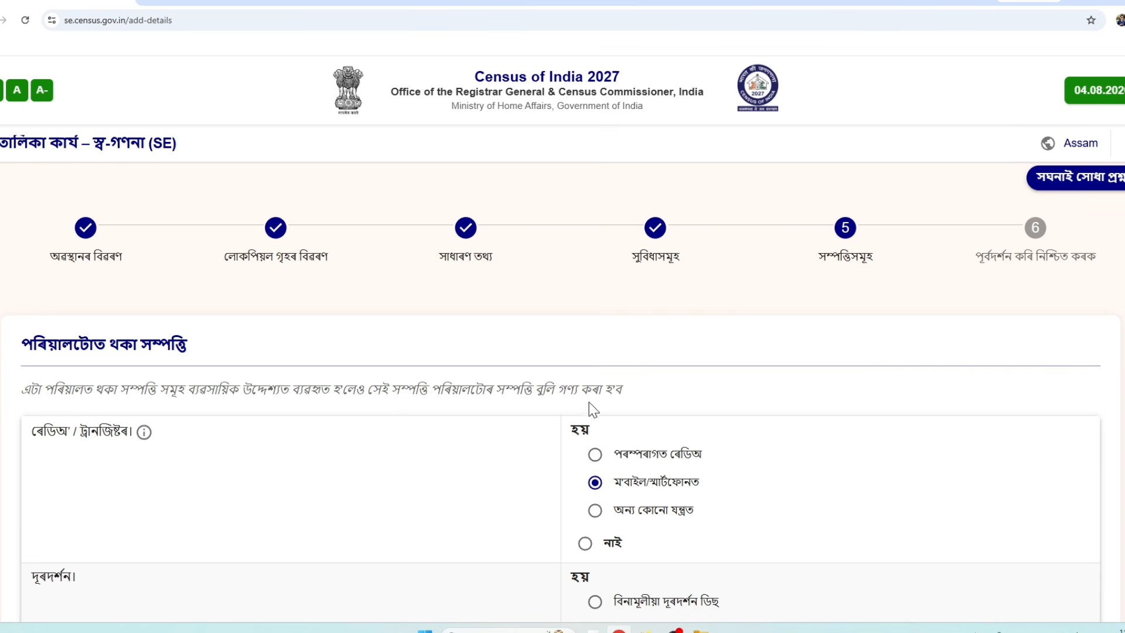
pyautogui.scroll(-4, 589, 402)
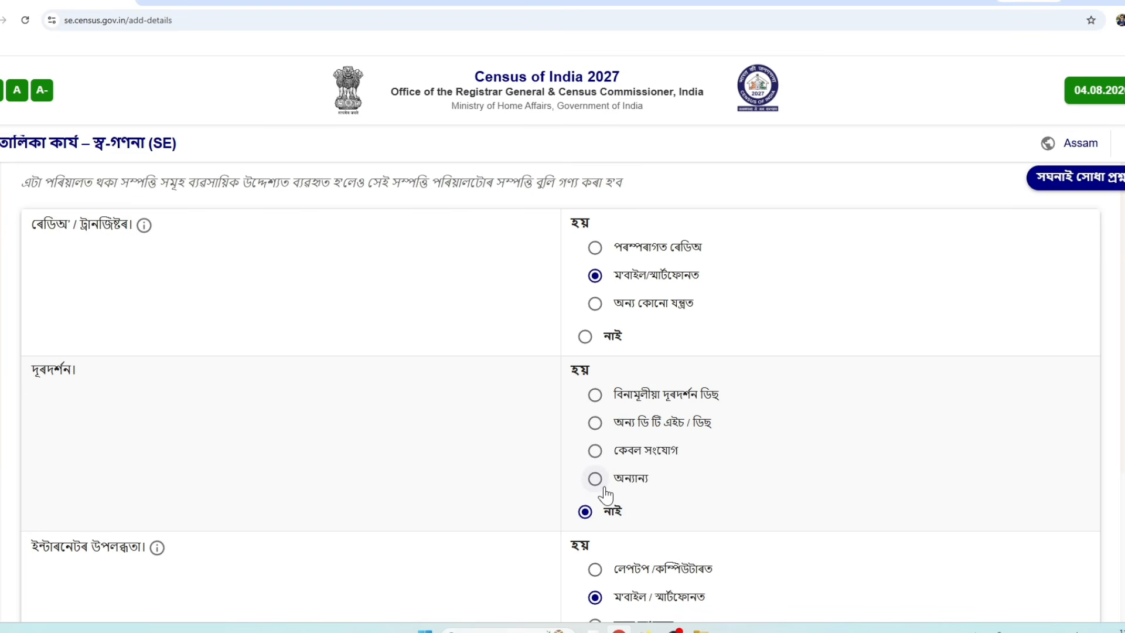
pyautogui.scroll(-2, 603, 495)
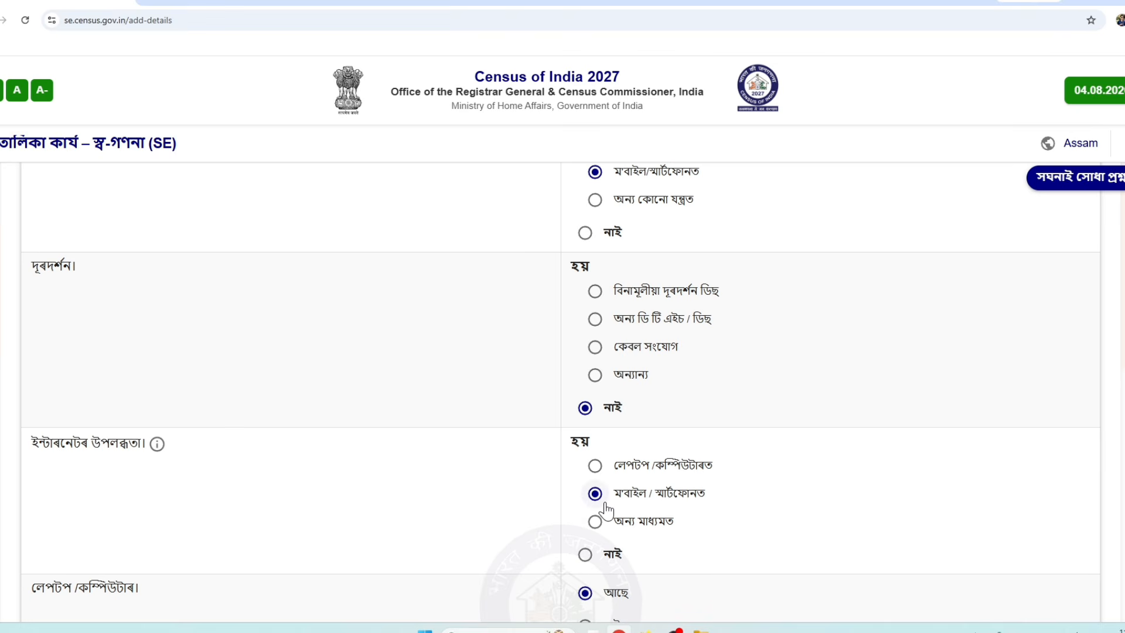
pyautogui.scroll(-2, 652, 518)
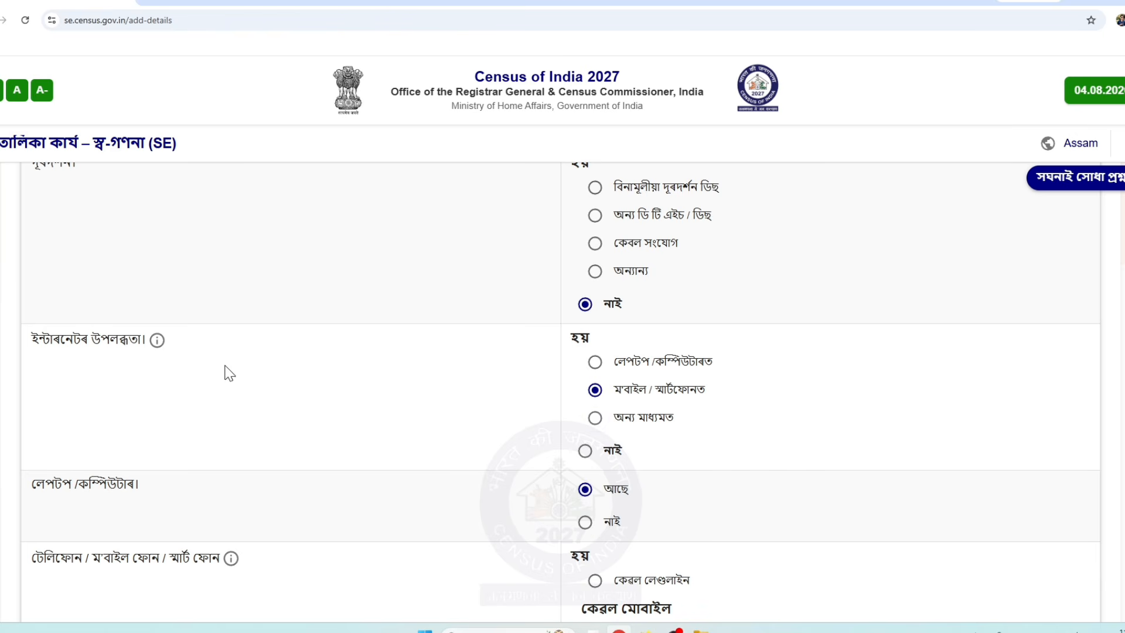
pyautogui.scroll(-2, 124, 486)
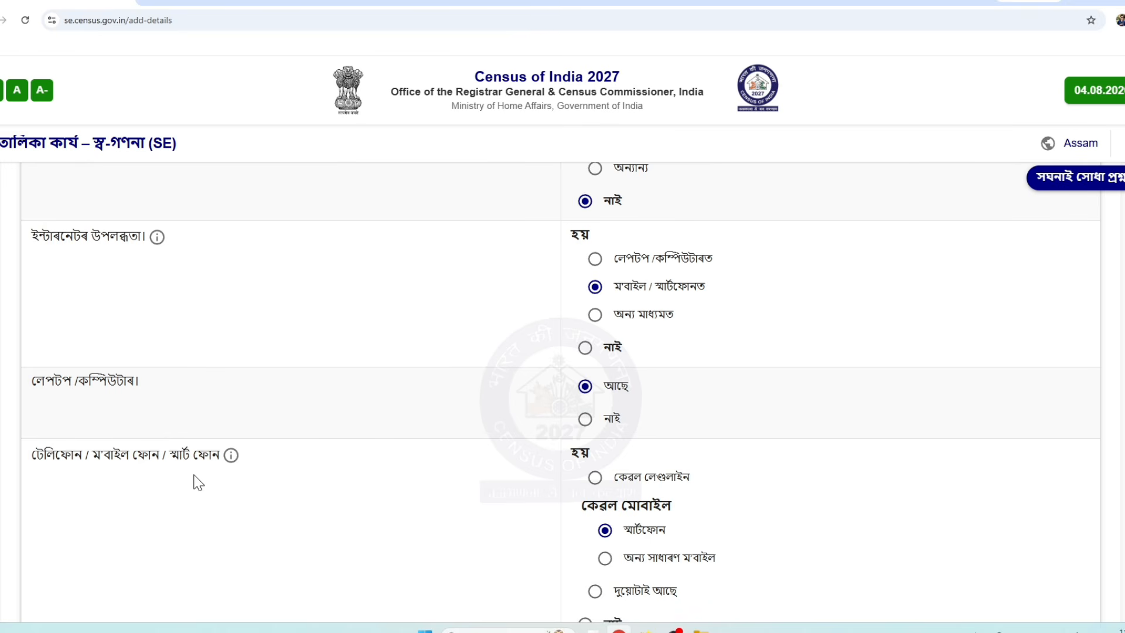
pyautogui.scroll(-4, 189, 482)
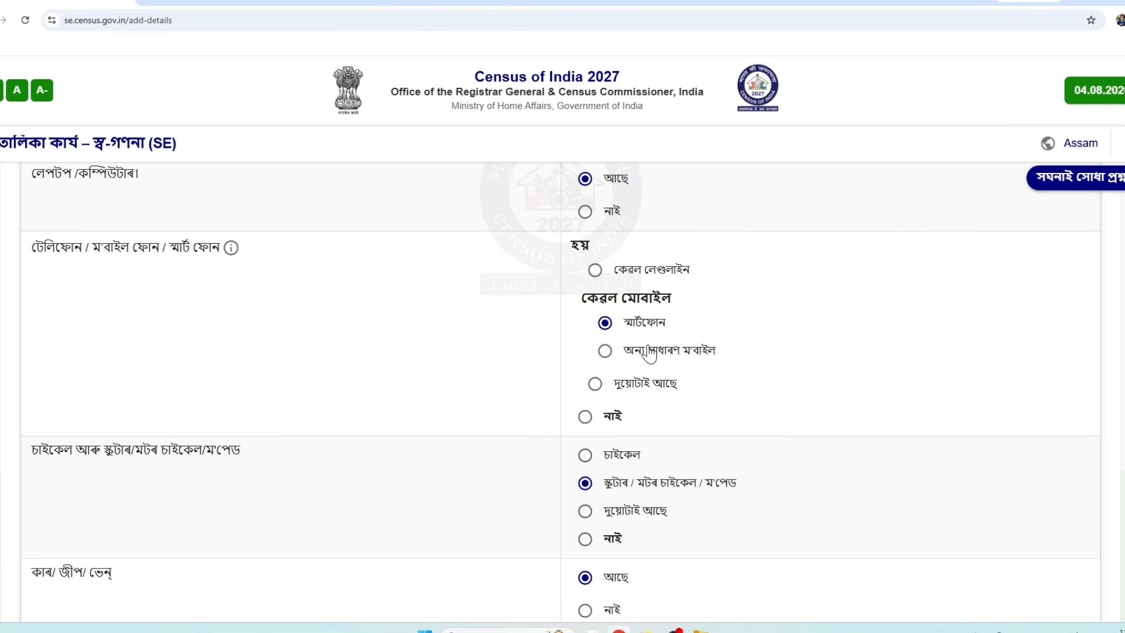
pyautogui.scroll(-2, 288, 427)
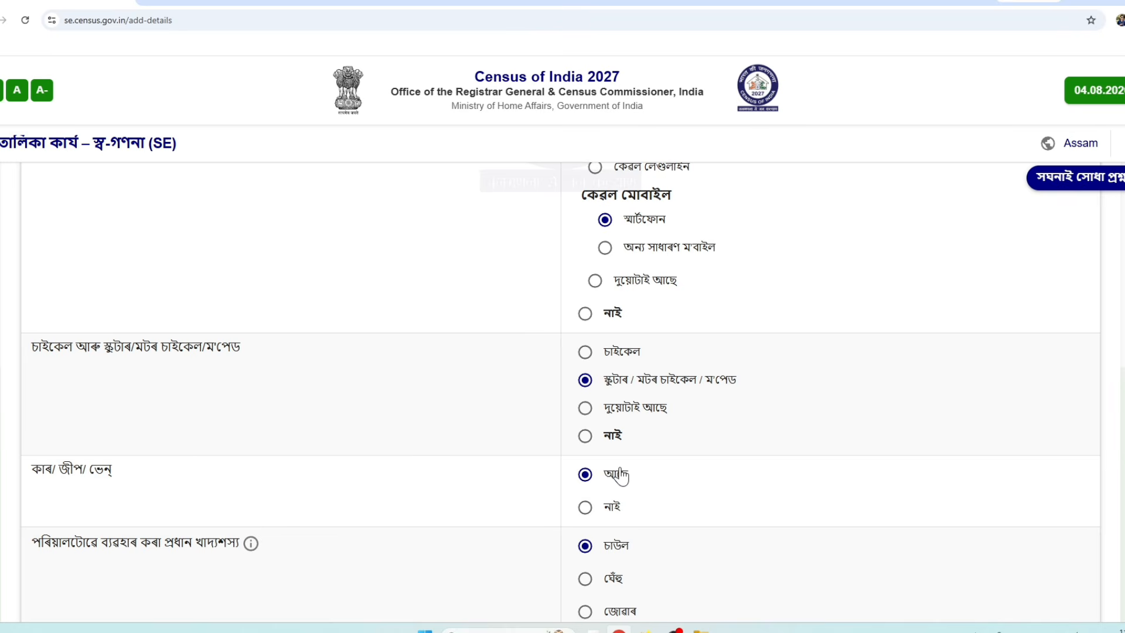
pyautogui.scroll(-2, 613, 474)
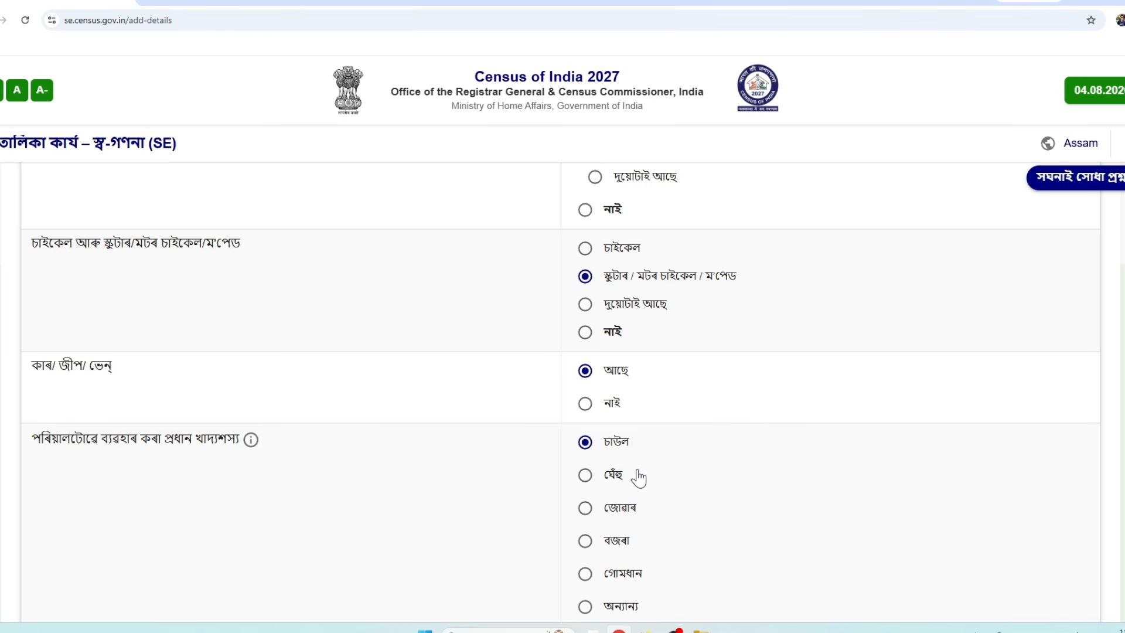
pyautogui.scroll(-3, 633, 471)
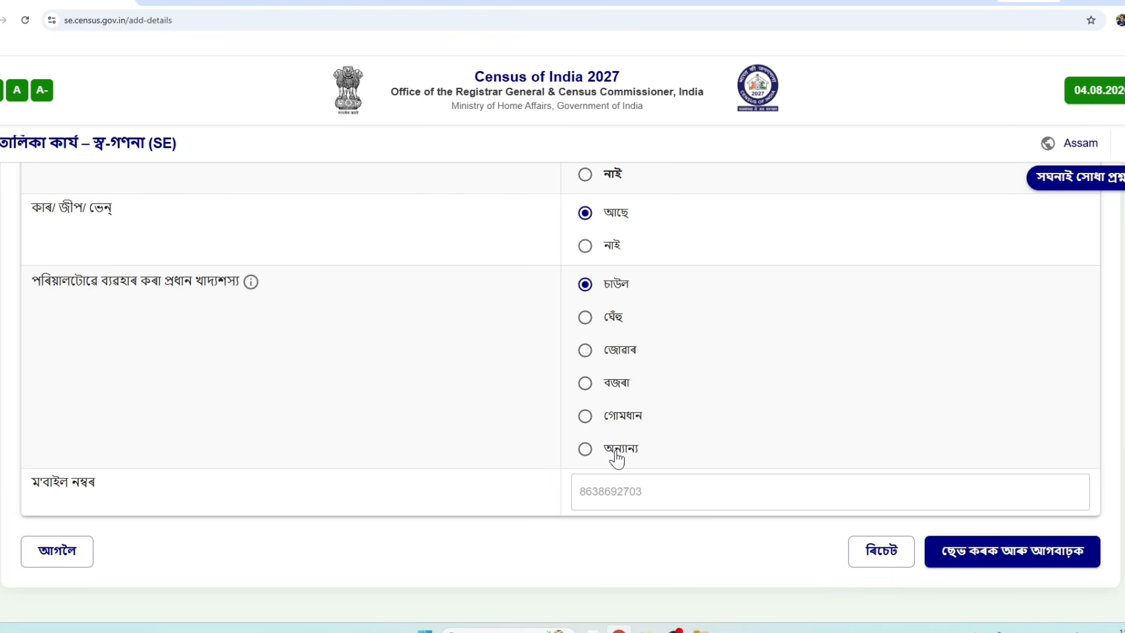
pyautogui.scroll(3, 616, 460)
pyautogui.scroll(-3, 614, 457)
# - Save the assets answers and scroll the preview down to the toilet, water, kitchen and cooking-fuel summary
pyautogui.click(960, 557)
pyautogui.click(665, 379)
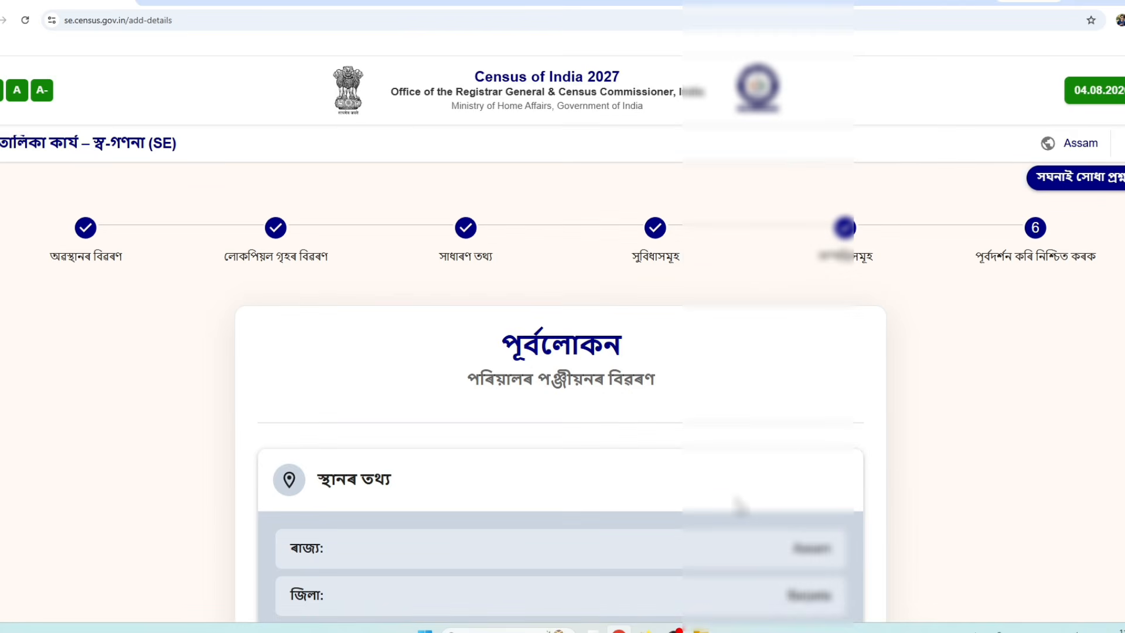
pyautogui.scroll(-2, 819, 471)
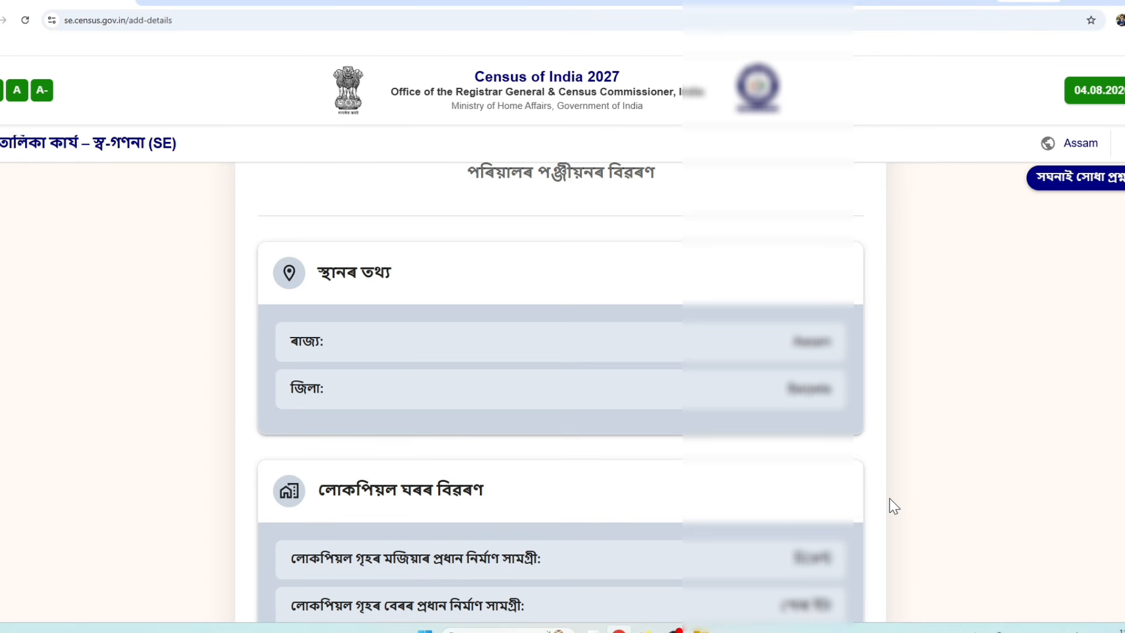
pyautogui.scroll(-8, 848, 432)
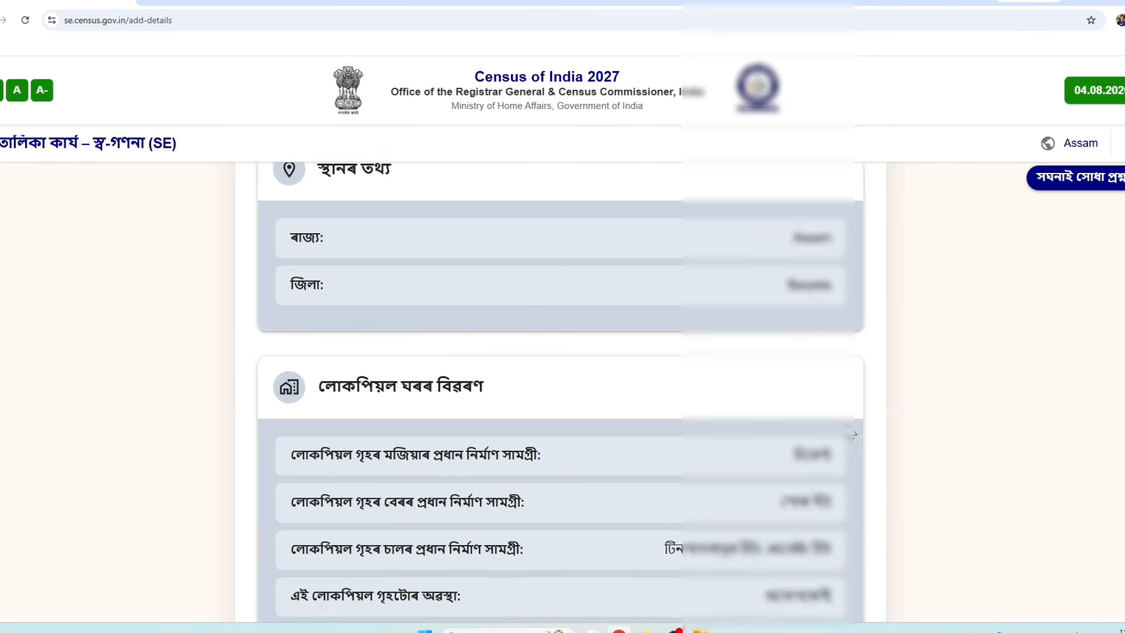
pyautogui.scroll(-20, 848, 433)
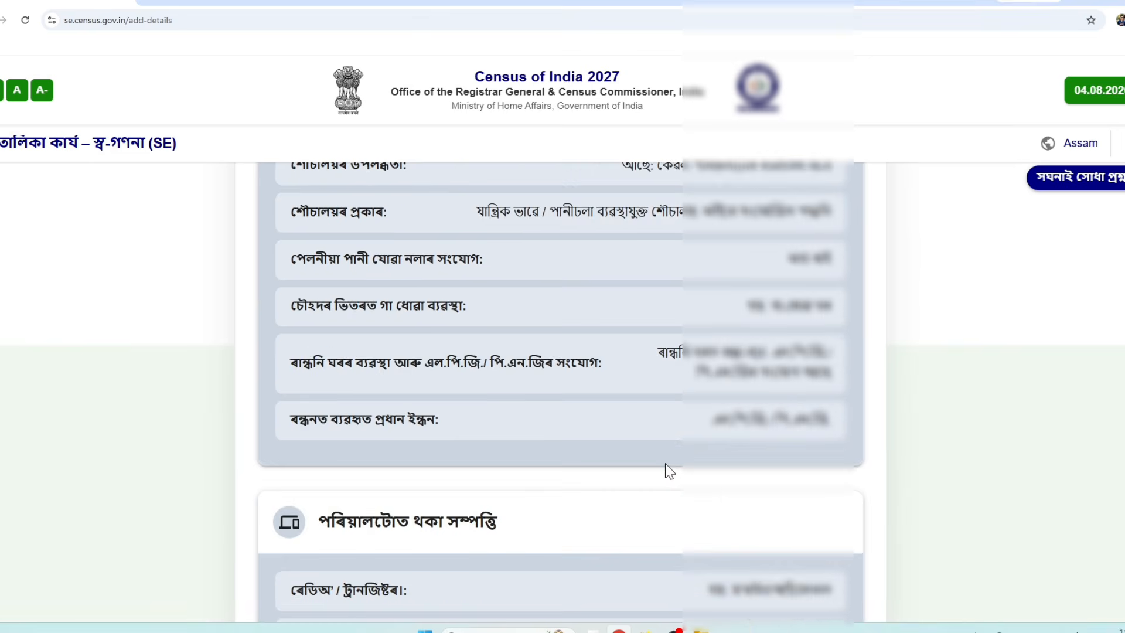